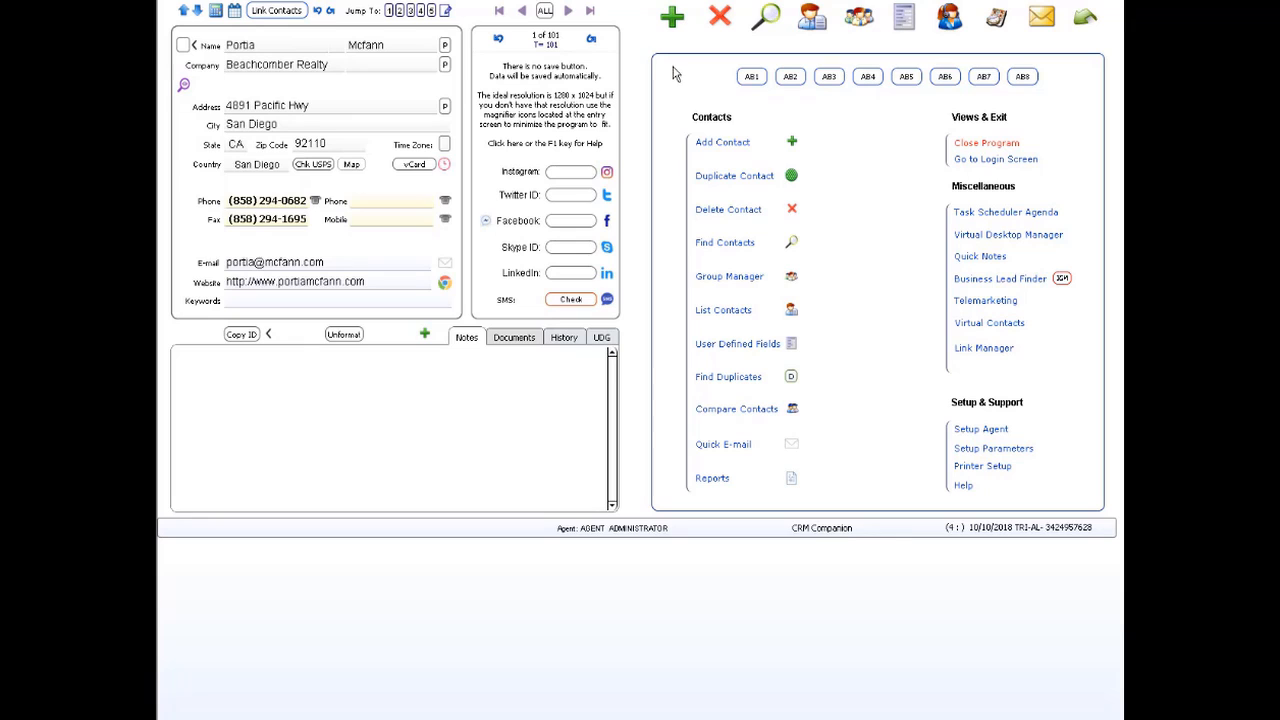
Limit the contact list to the first 10 contacts and return to the contact entry screen.
{"action": "left_click", "coordinate": [813, 20]}
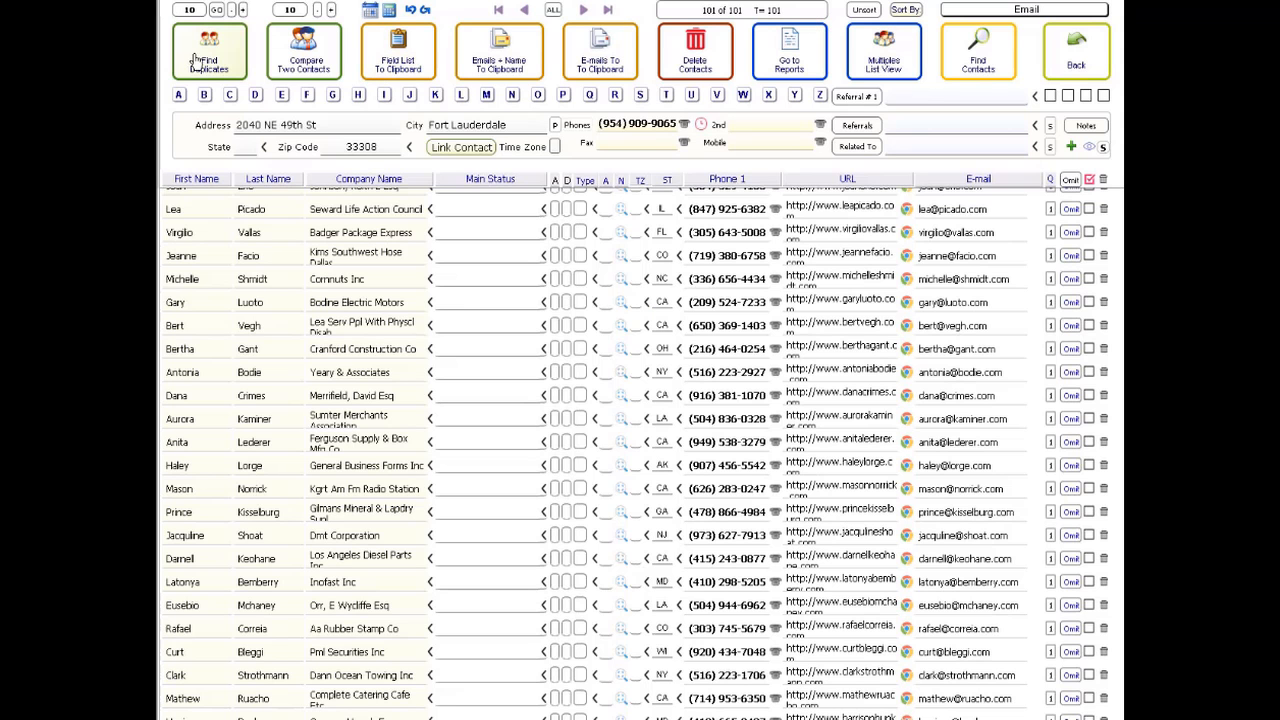
{"action": "left_click", "coordinate": [217, 10]}
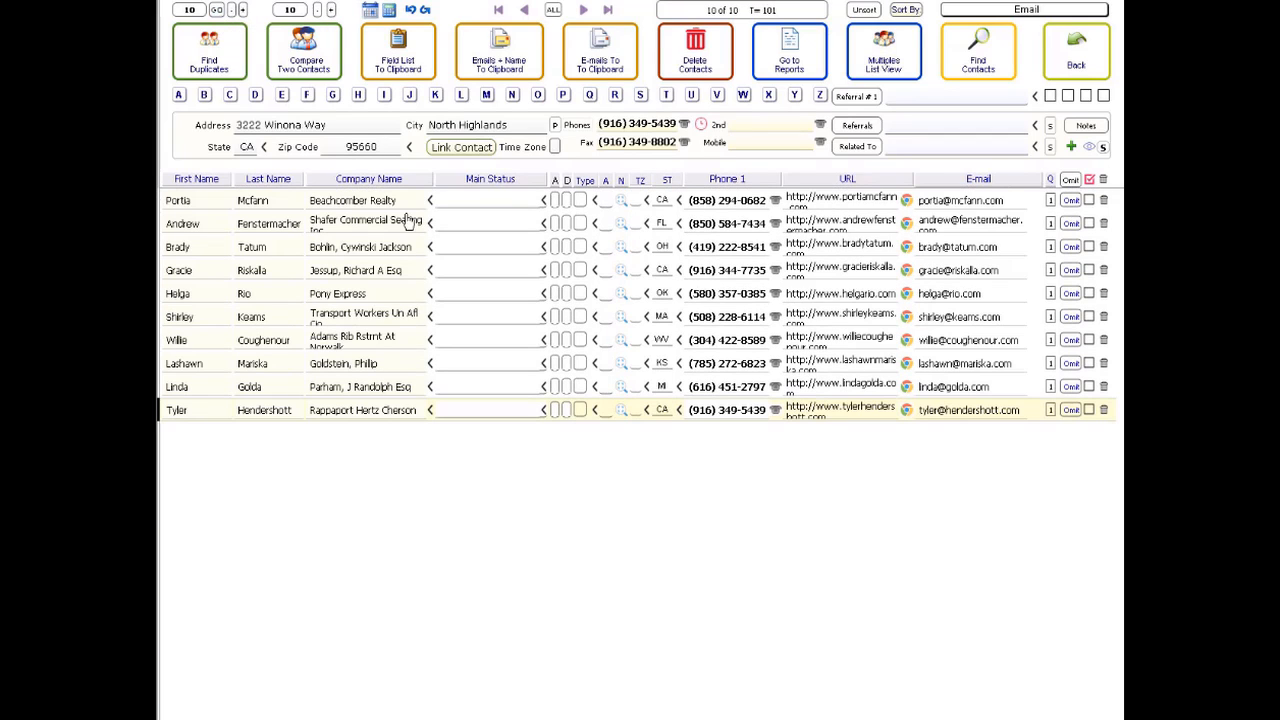
{"action": "left_click", "coordinate": [1077, 66]}
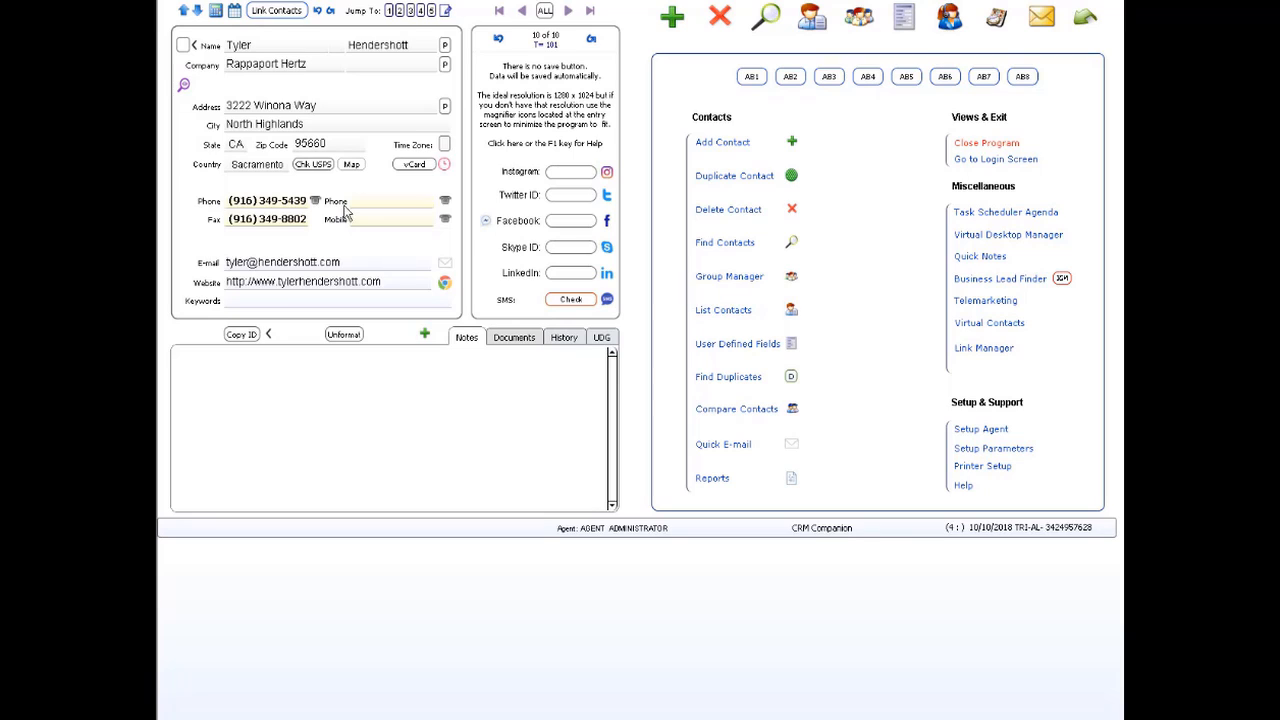
{"action": "left_click", "coordinate": [991, 326]}
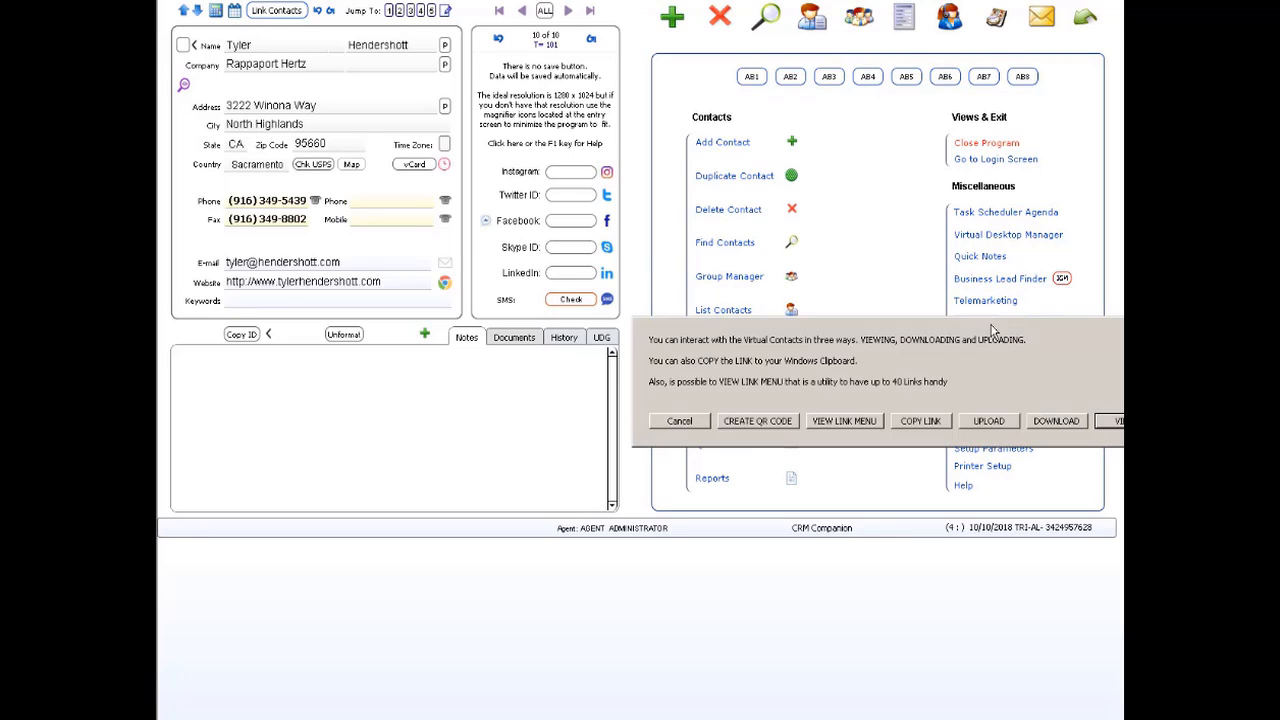
{"action": "left_click", "coordinate": [985, 422]}
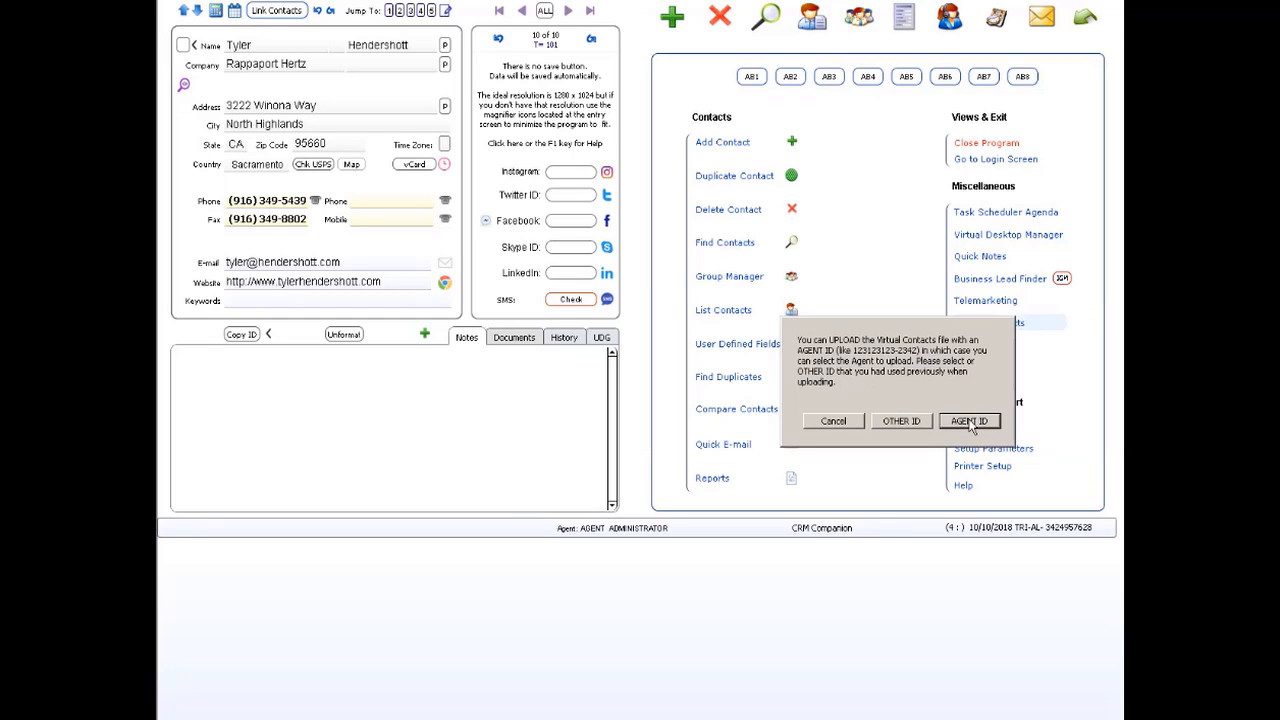
{"action": "left_click", "coordinate": [899, 422]}
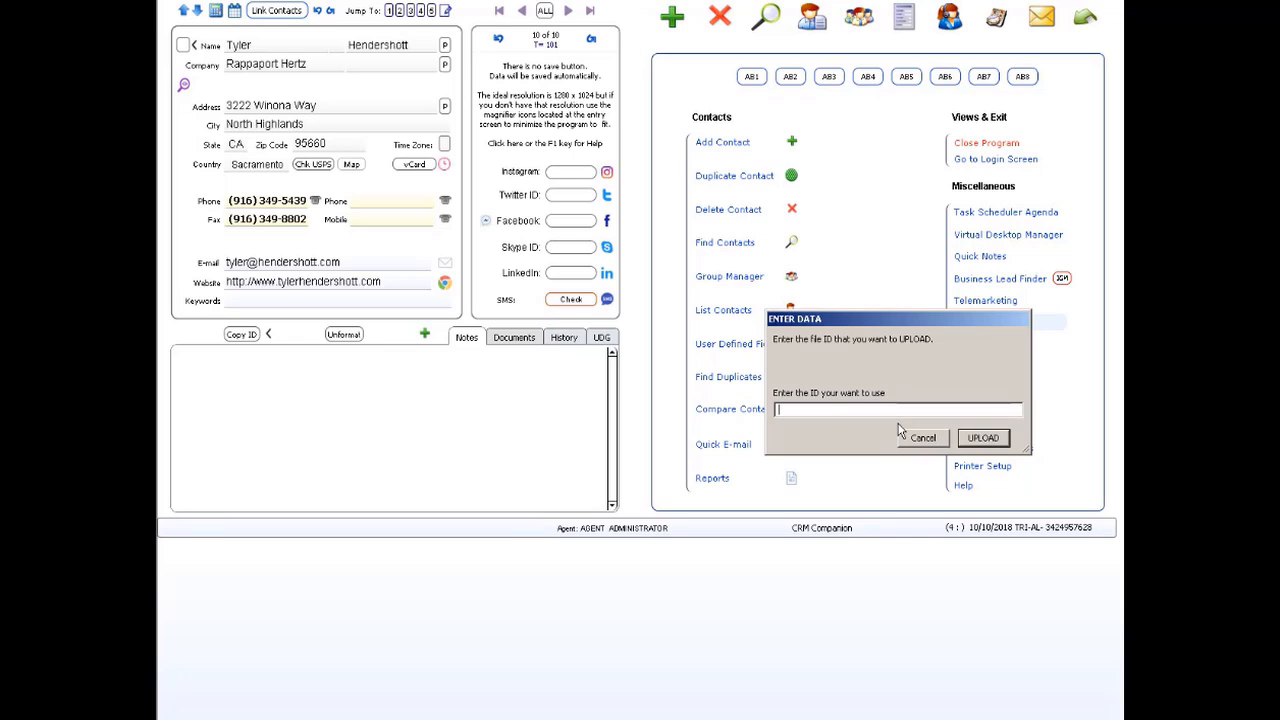
{"action": "left_click", "coordinate": [931, 444]}
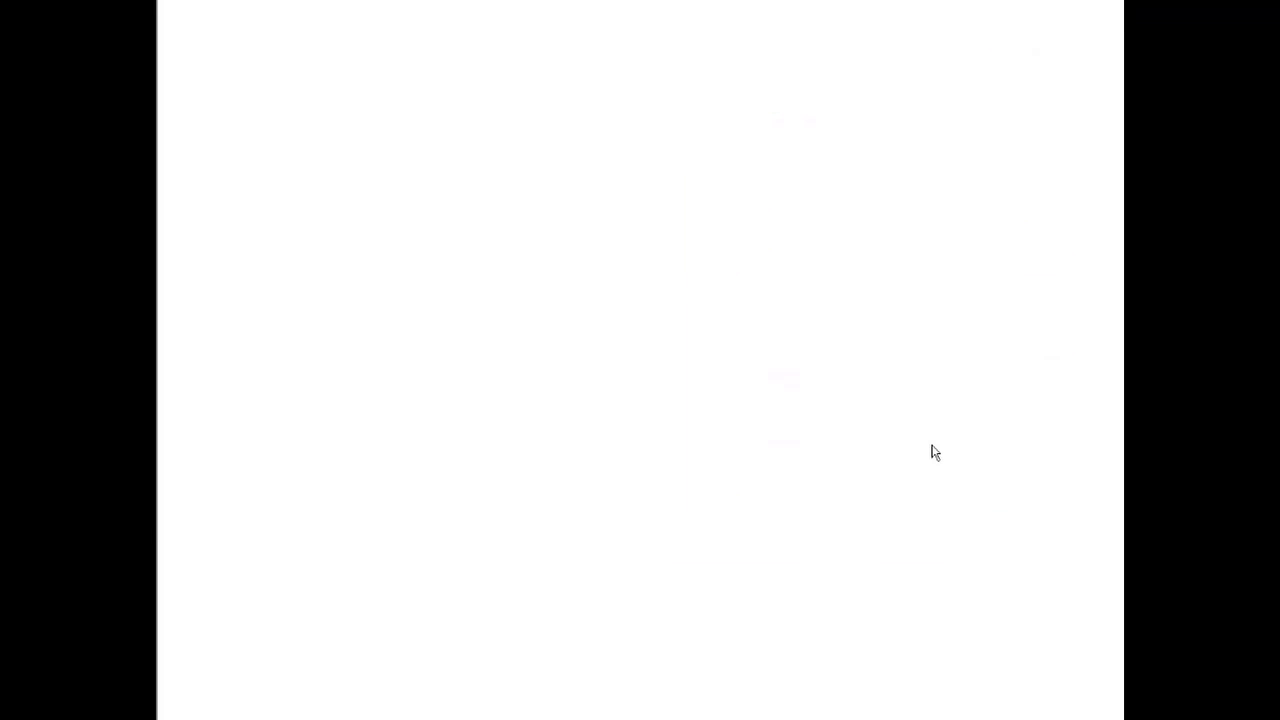
Upload the ten contacts to Virtual Contacts under the current agent's own ID, overwriting the existing server file.
{"action": "left_click", "coordinate": [989, 324]}
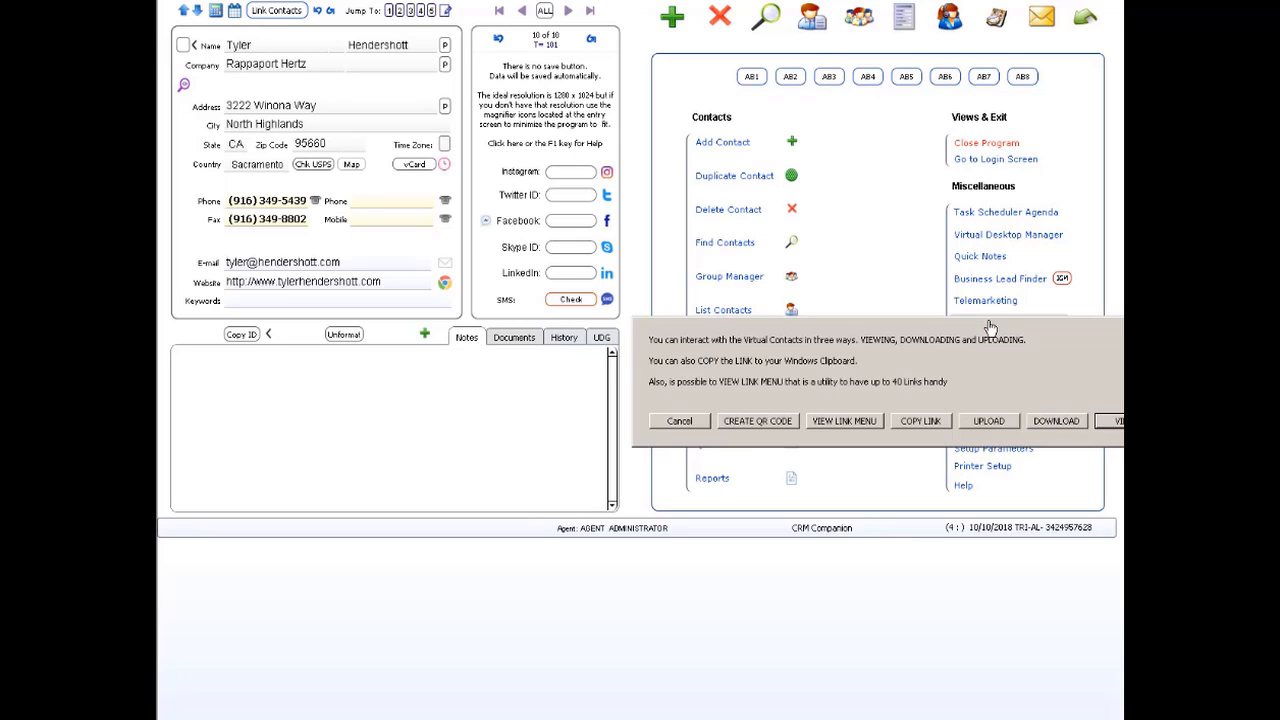
{"action": "left_click", "coordinate": [996, 423]}
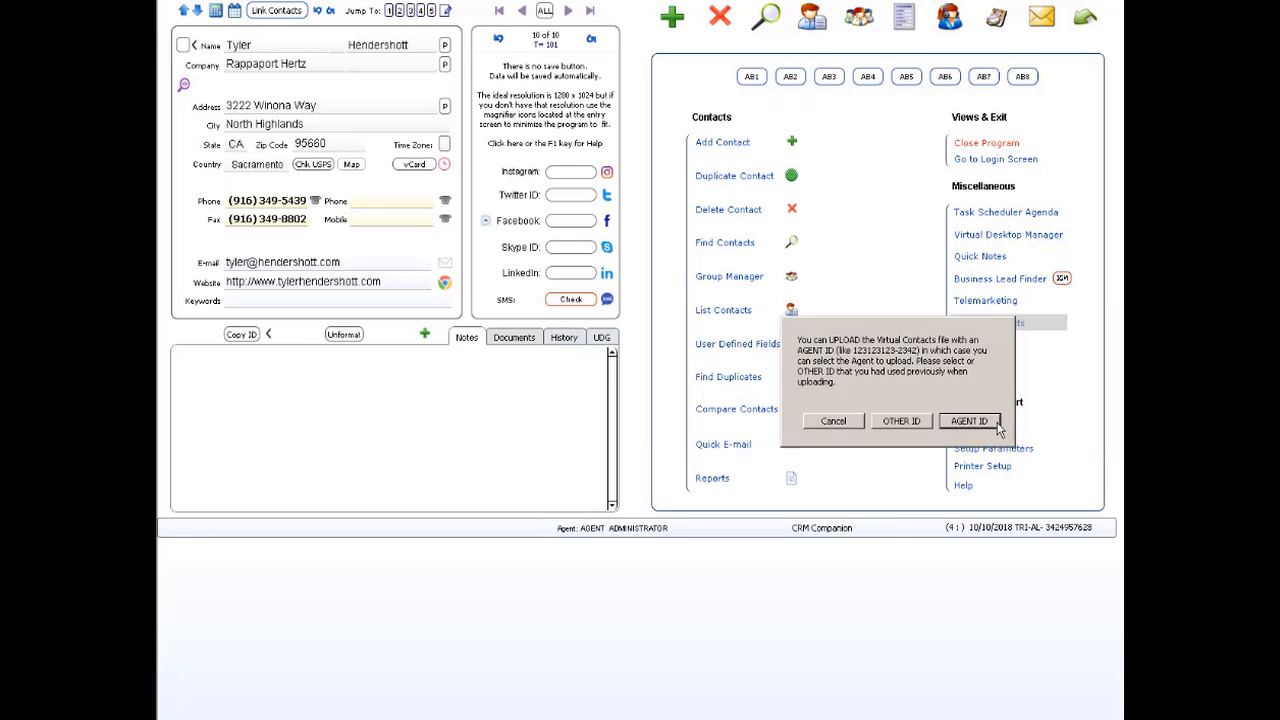
{"action": "left_click", "coordinate": [970, 422]}
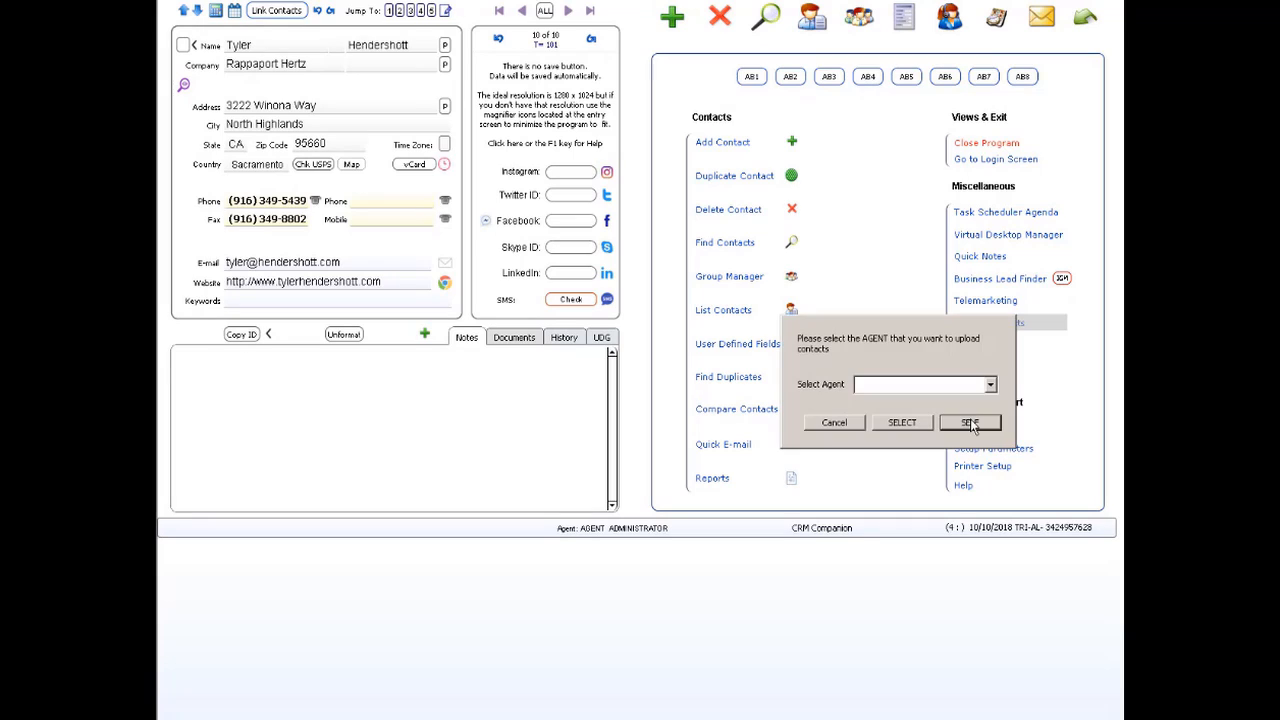
{"action": "left_click", "coordinate": [982, 424]}
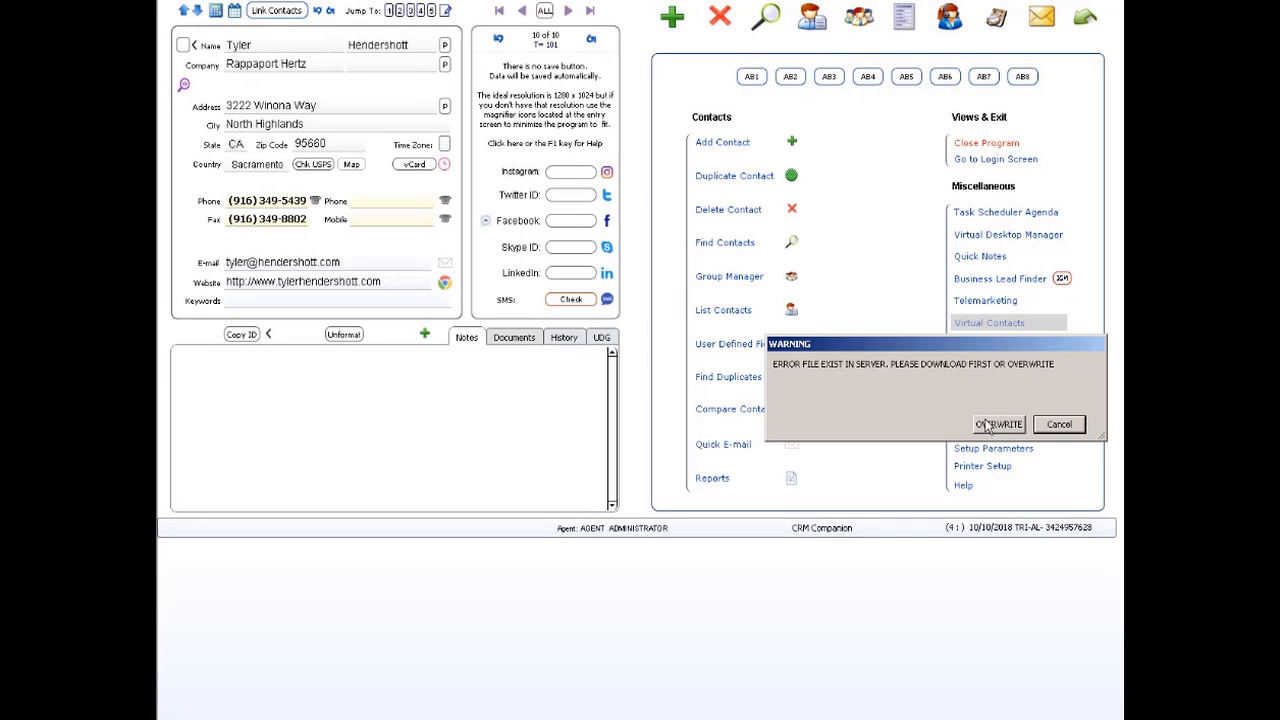
{"action": "left_click", "coordinate": [1002, 426]}
{"action": "left_click", "coordinate": [972, 428]}
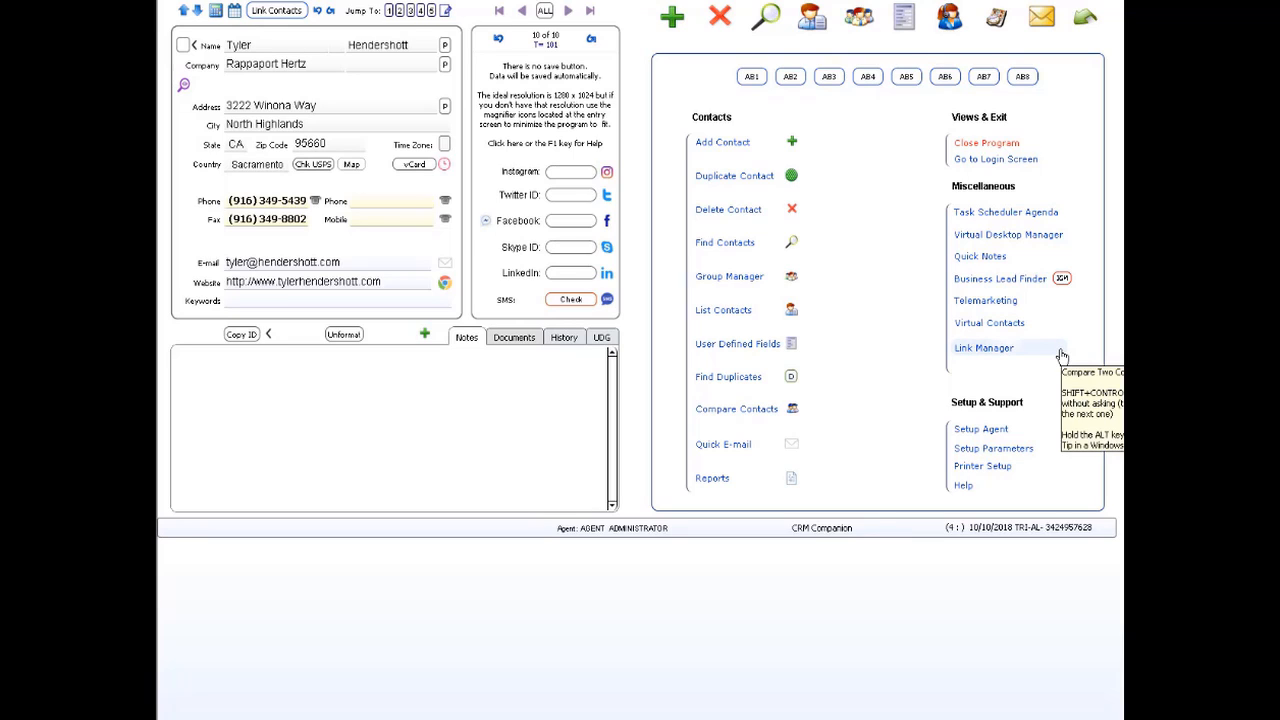
View the current agent's own Virtual Contacts file in the internal browser.
{"action": "left_click", "coordinate": [995, 324]}
{"action": "left_click", "coordinate": [1110, 421]}
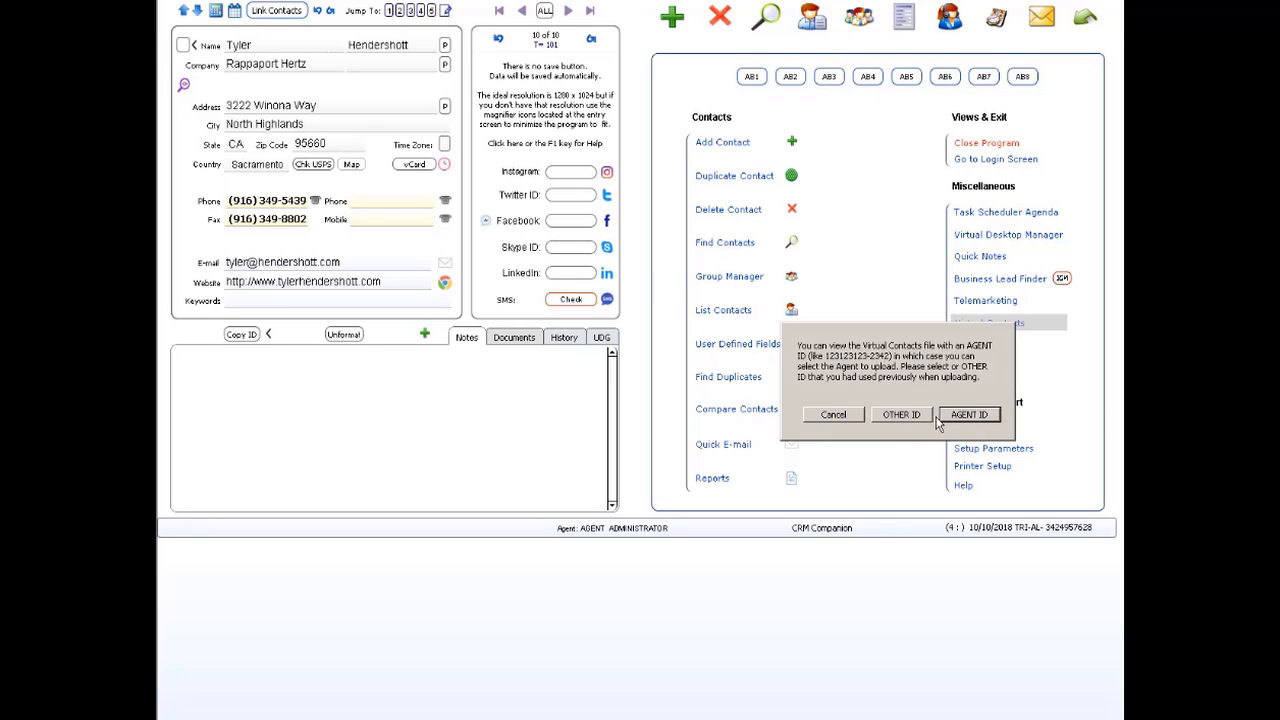
{"action": "left_click", "coordinate": [971, 424]}
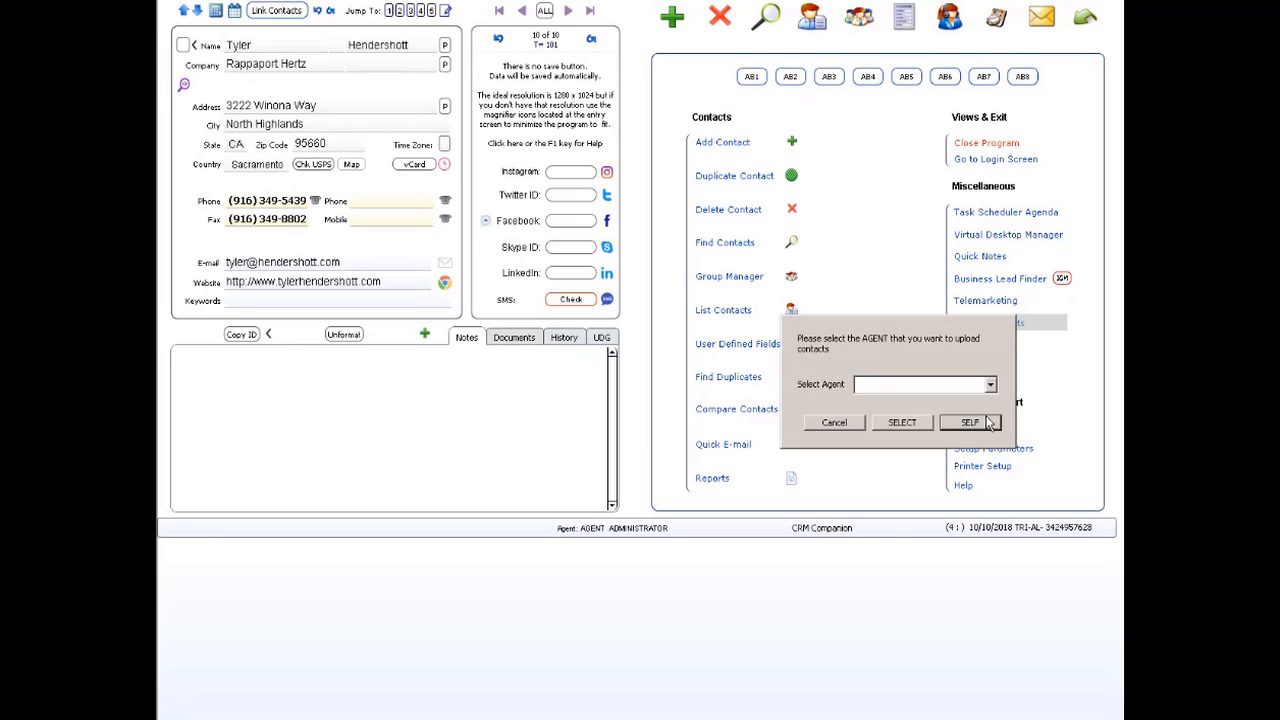
{"action": "left_click", "coordinate": [968, 425]}
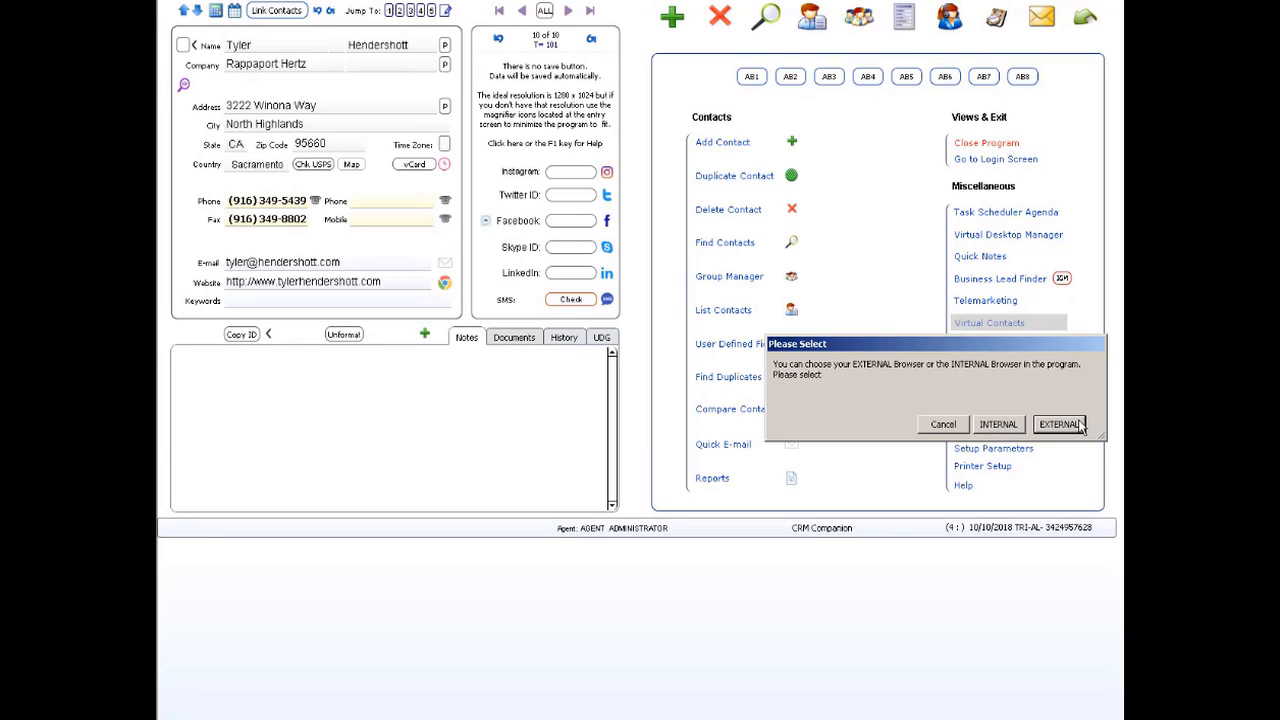
{"action": "left_click", "coordinate": [1005, 428]}
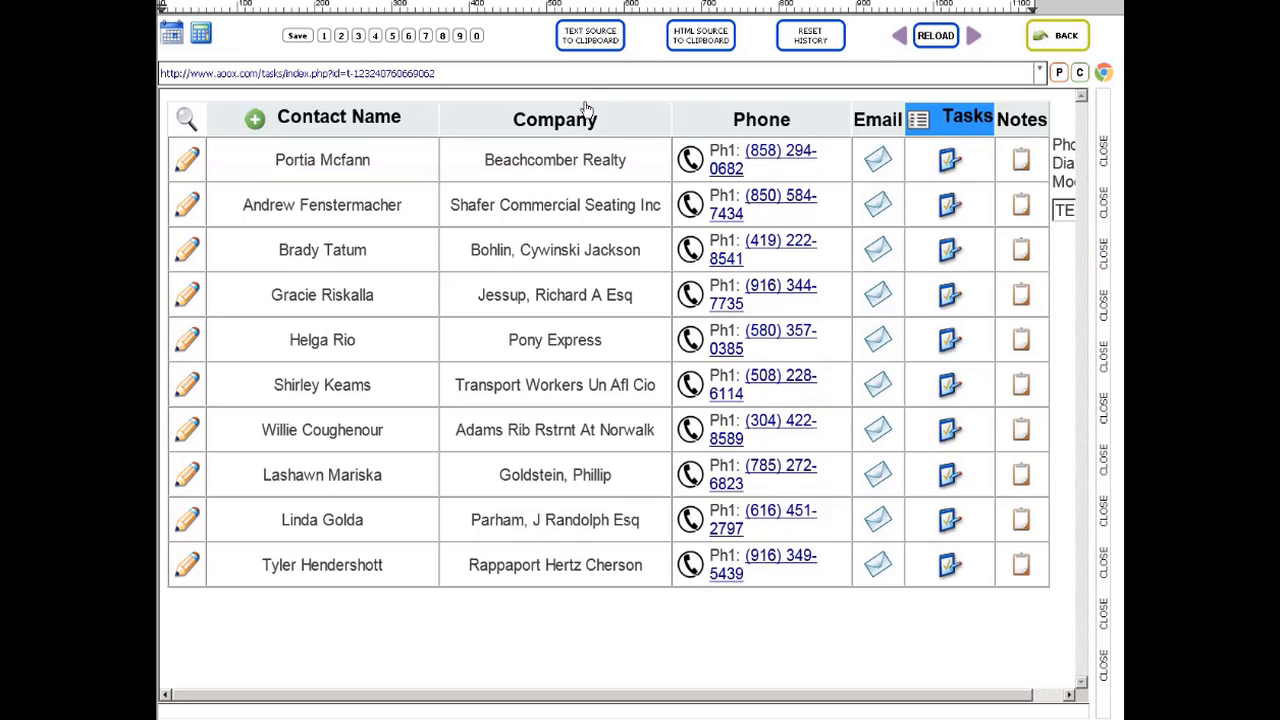
Sort the online contact table by contact name descending, by company descending, and by phone ascending.
{"action": "left_click", "coordinate": [362, 128]}
{"action": "left_click", "coordinate": [432, 130]}
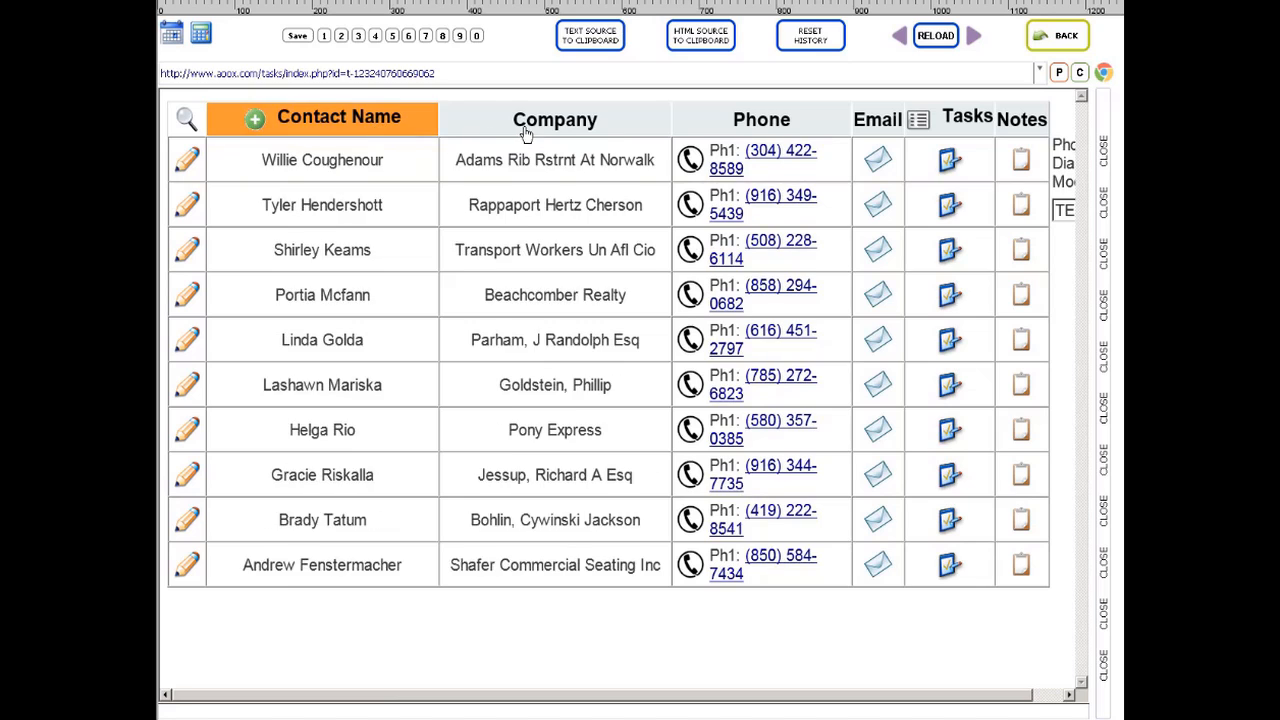
{"action": "left_click", "coordinate": [526, 134]}
{"action": "left_click", "coordinate": [526, 134]}
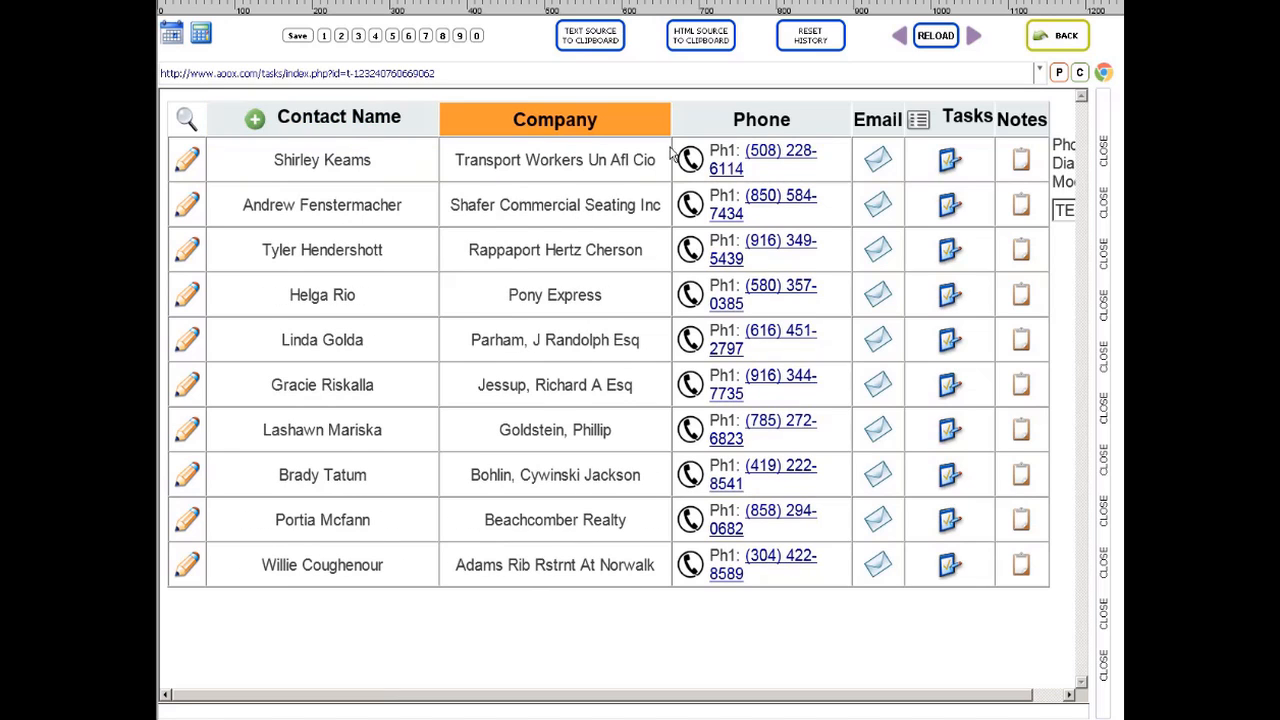
{"action": "left_click", "coordinate": [743, 115]}
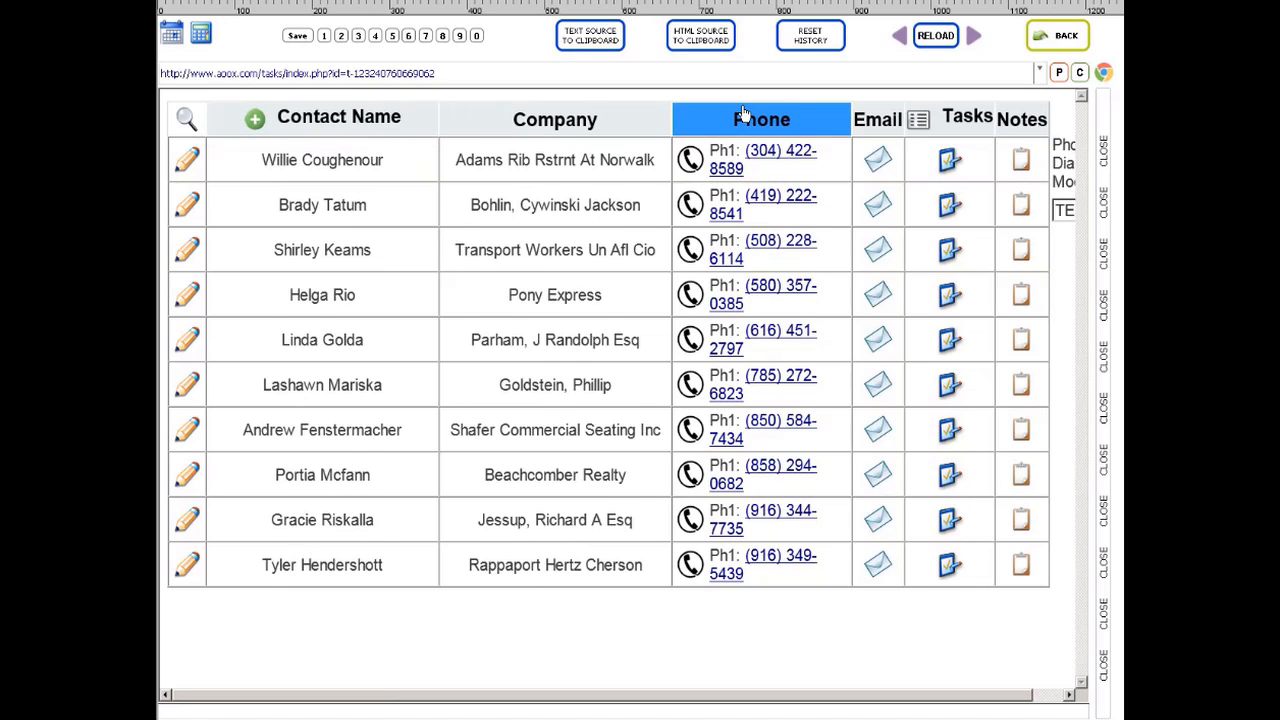
Search the online contact table for "p".
{"action": "left_click", "coordinate": [186, 119]}
{"action": "type", "text": "p"}
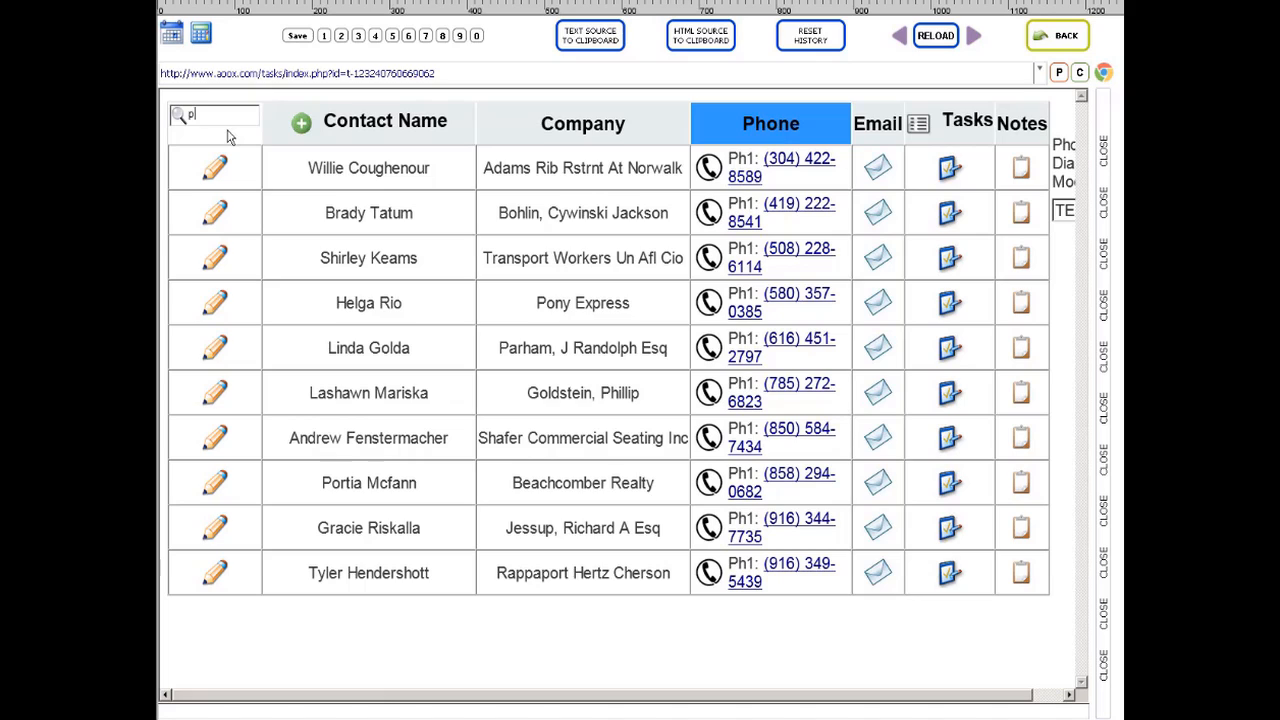
{"action": "key", "text": "Return"}
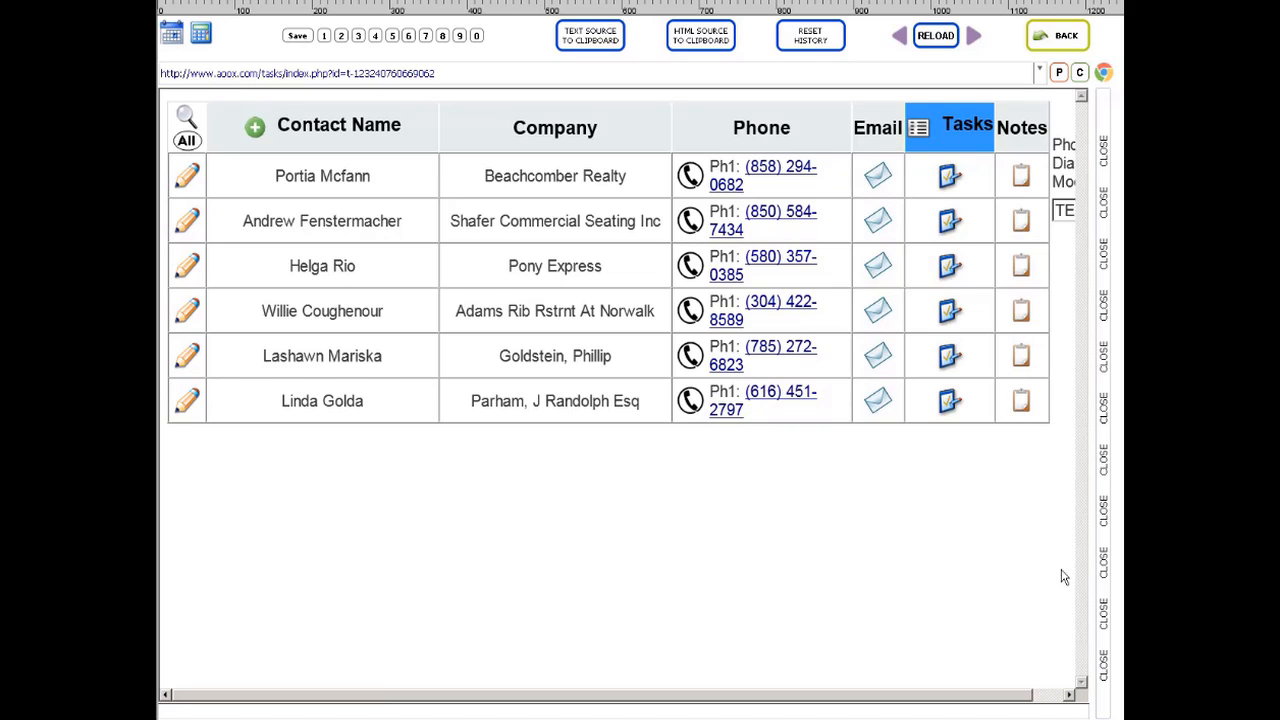
Check the phone dialing mode options and show all contacts in the table again.
{"action": "left_click", "coordinate": [1066, 692]}
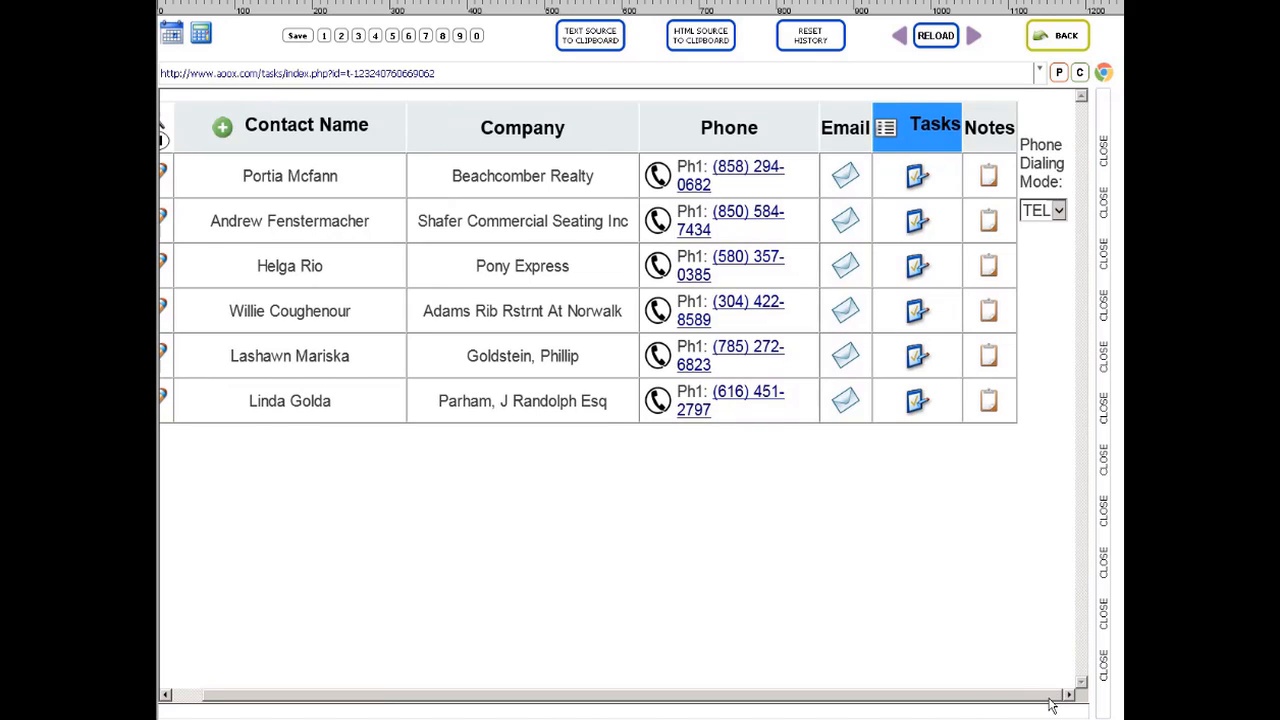
{"action": "left_click", "coordinate": [1058, 211]}
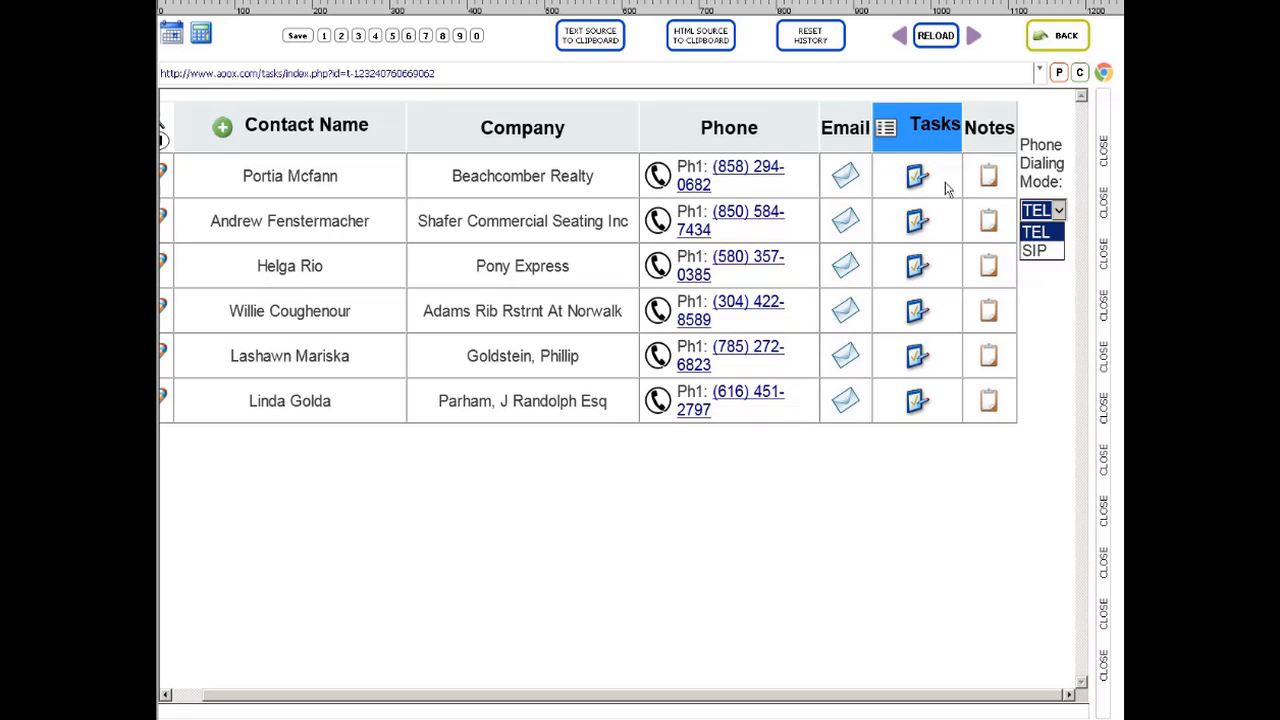
{"action": "left_click", "coordinate": [189, 695]}
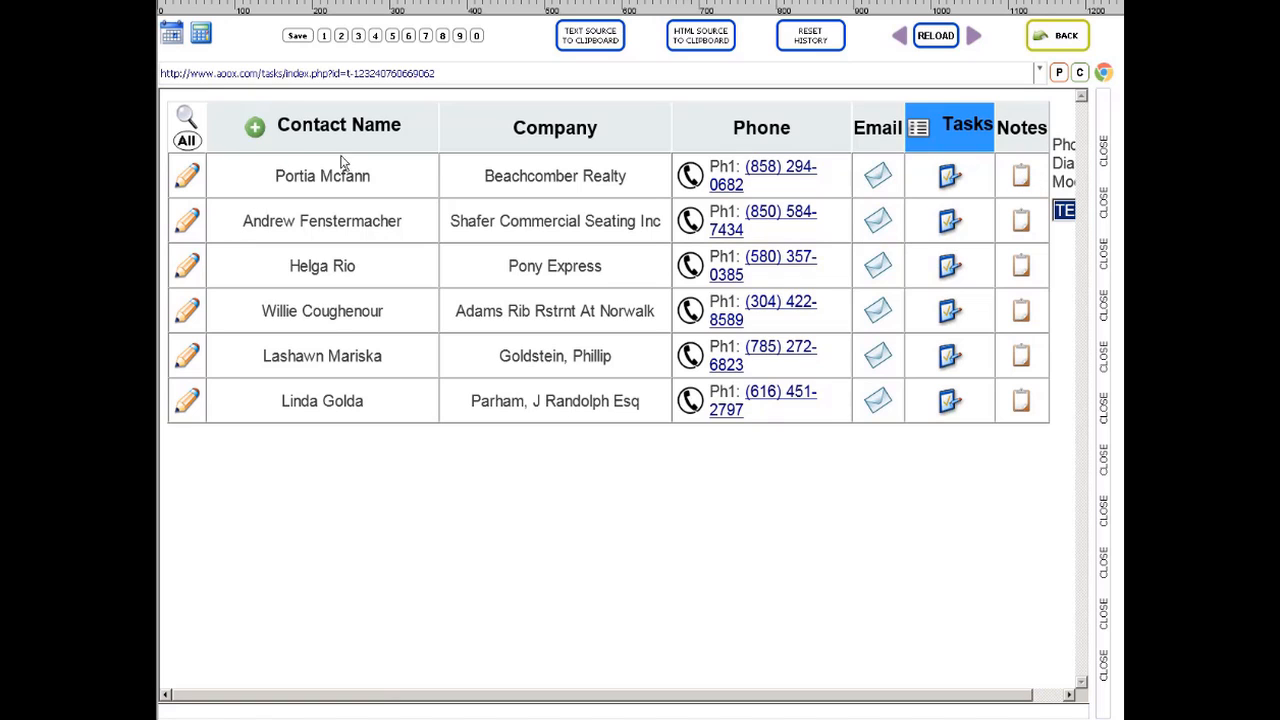
{"action": "left_click", "coordinate": [190, 144]}
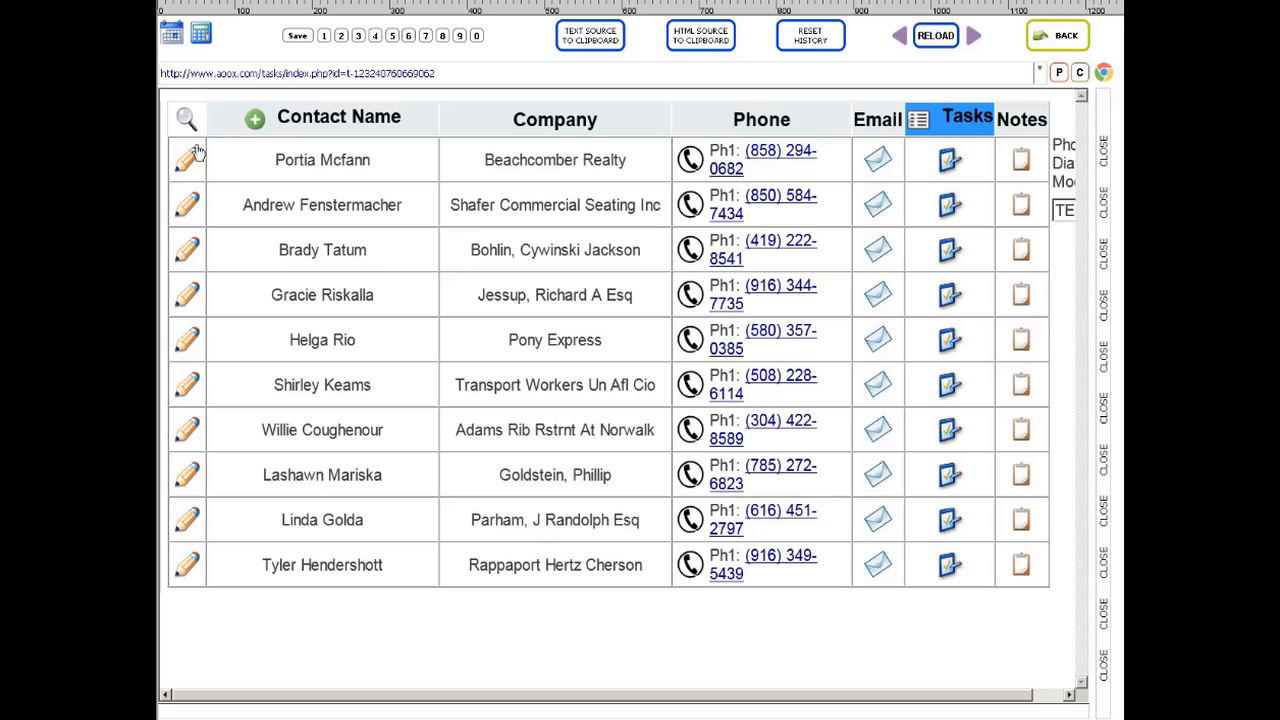
Add the note "This is my new note. The client is OK with the order" to the Rappaport Hertz Cherson contact.
{"action": "left_click", "coordinate": [1021, 565]}
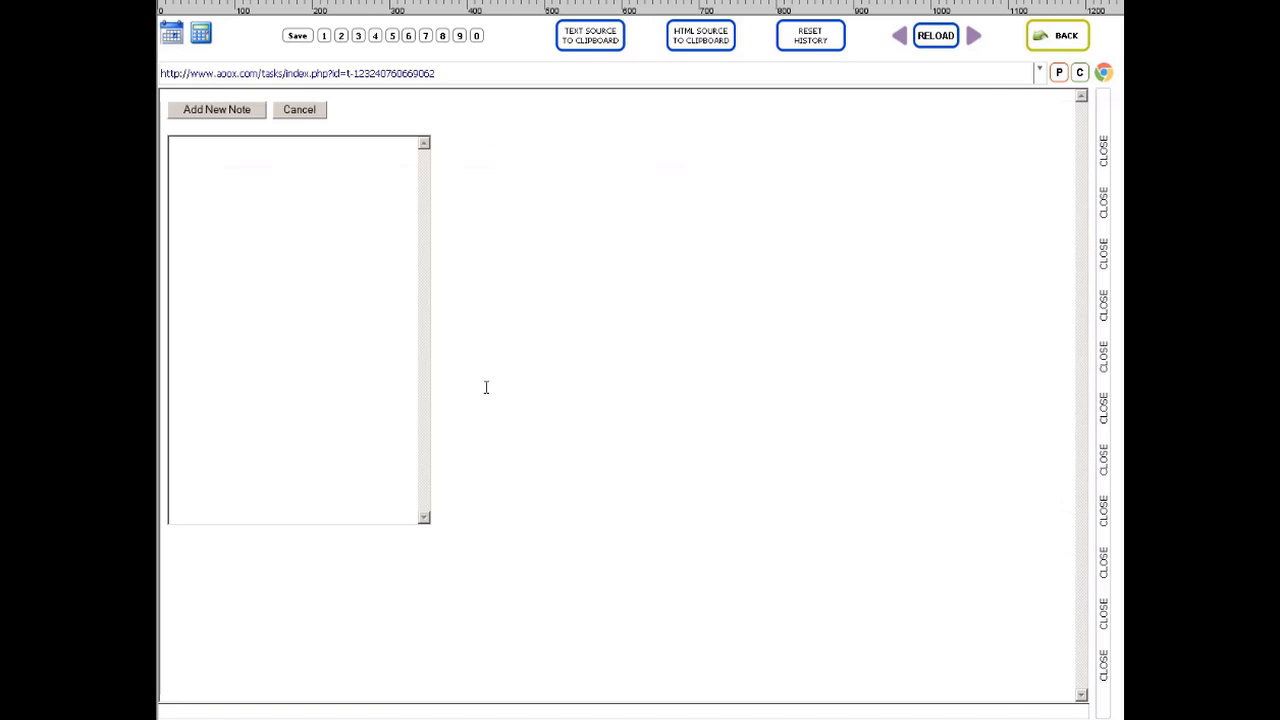
{"action": "left_click", "coordinate": [205, 110]}
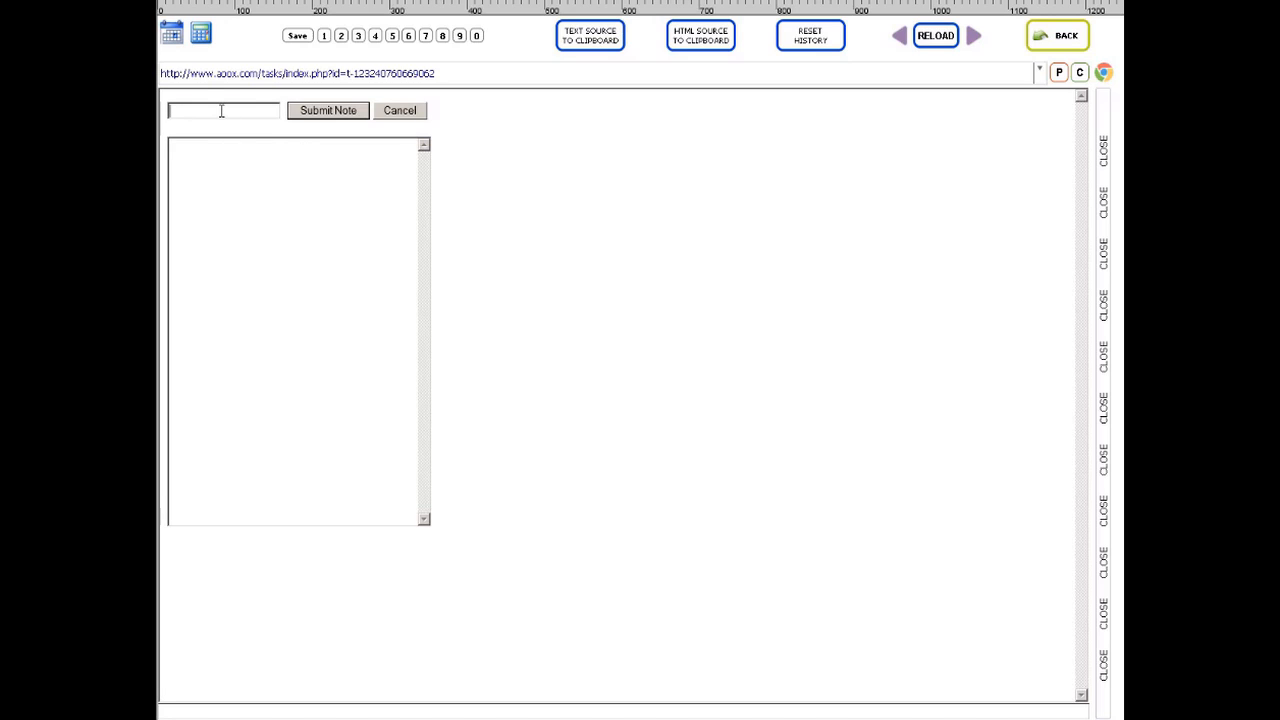
{"action": "type", "text": "This is my "}
{"action": "type", "text": "new note. T"}
{"action": "type", "text": "he client"}
{"action": "type", "text": " is"}
{"action": "type", "text": " OK with the or"}
{"action": "type", "text": "der"}
{"action": "left_click", "coordinate": [331, 114]}
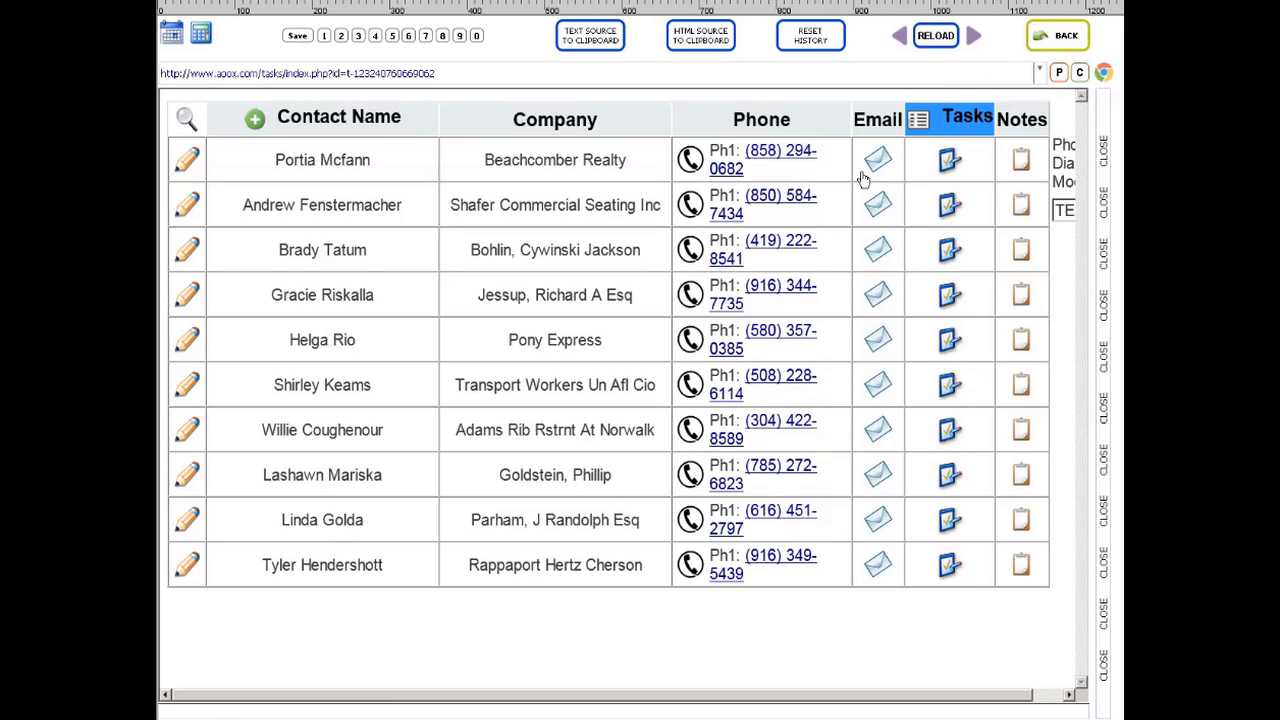
Download the Virtual Contacts file for the current agent's own ID into the program and display the last contact record.
{"action": "left_click", "coordinate": [1066, 38]}
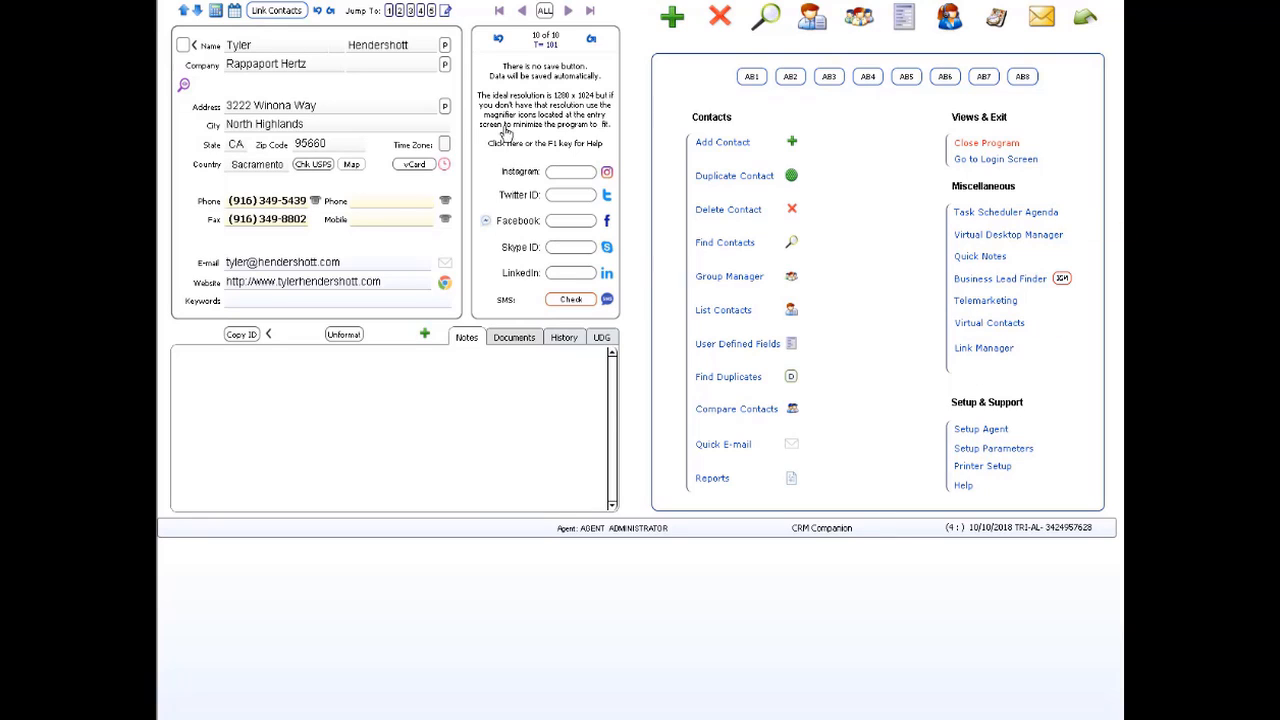
{"action": "left_click", "coordinate": [980, 328]}
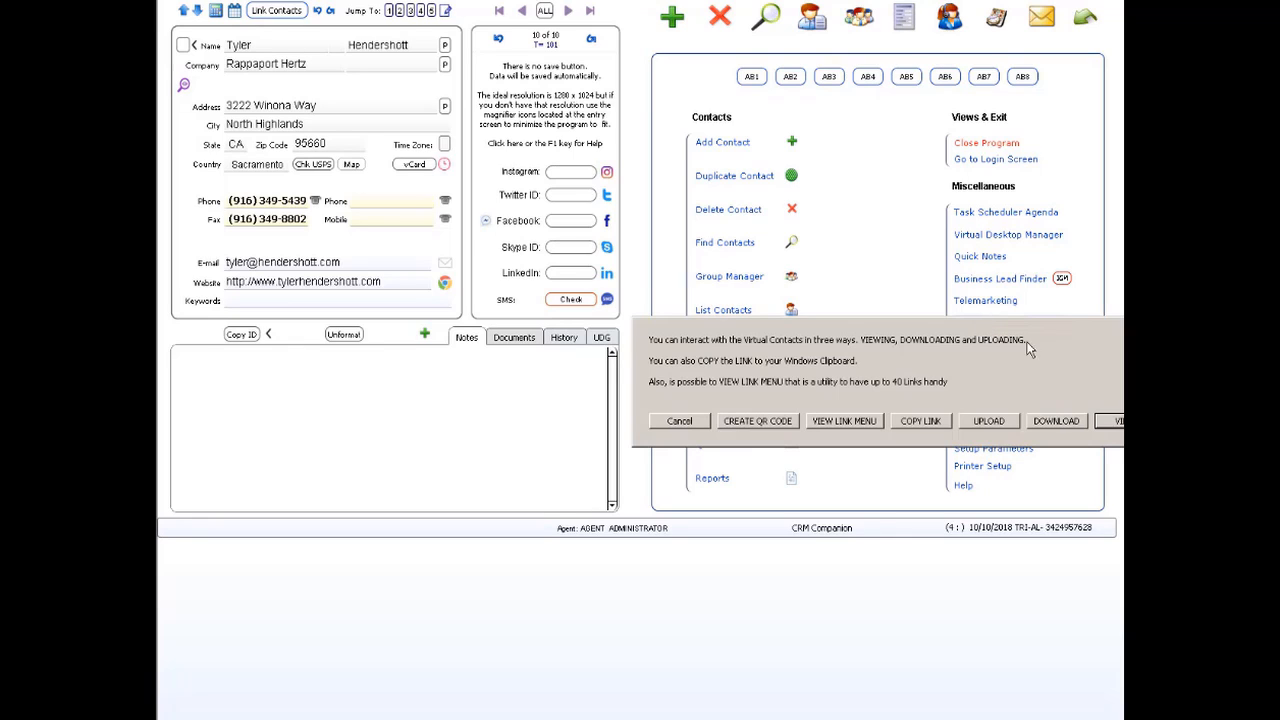
{"action": "left_click", "coordinate": [1058, 421]}
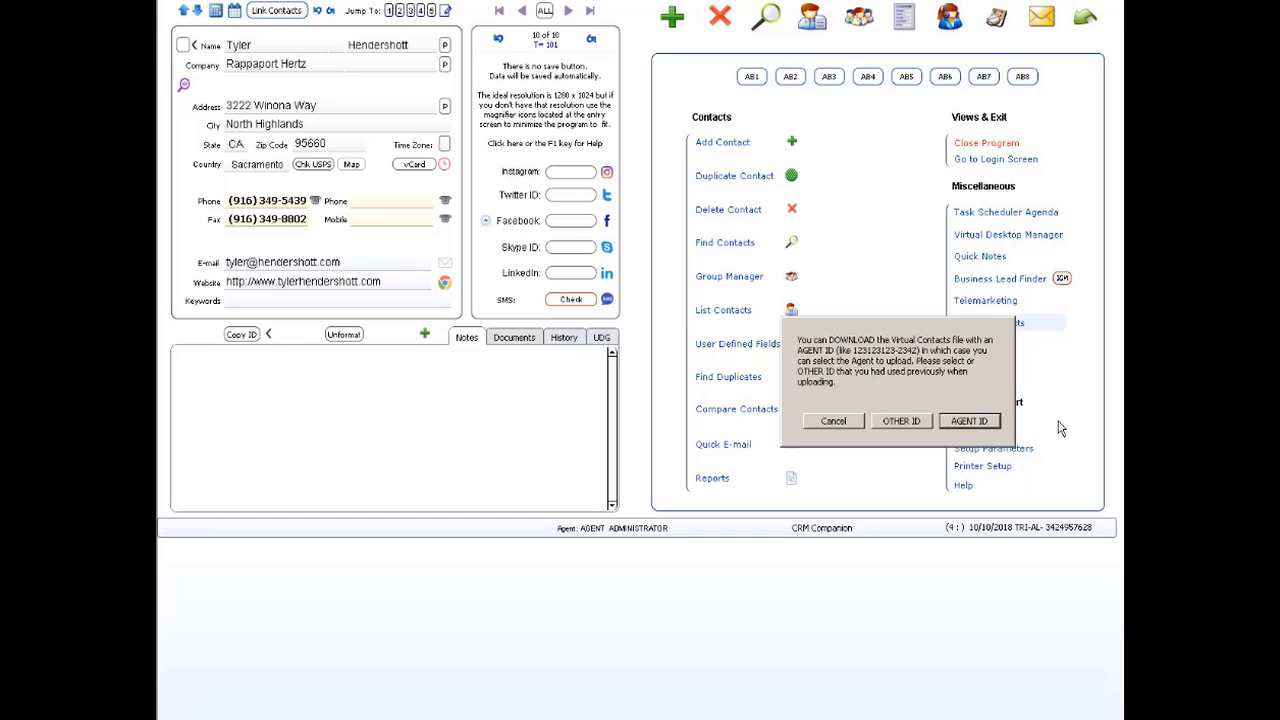
{"action": "left_click", "coordinate": [970, 421]}
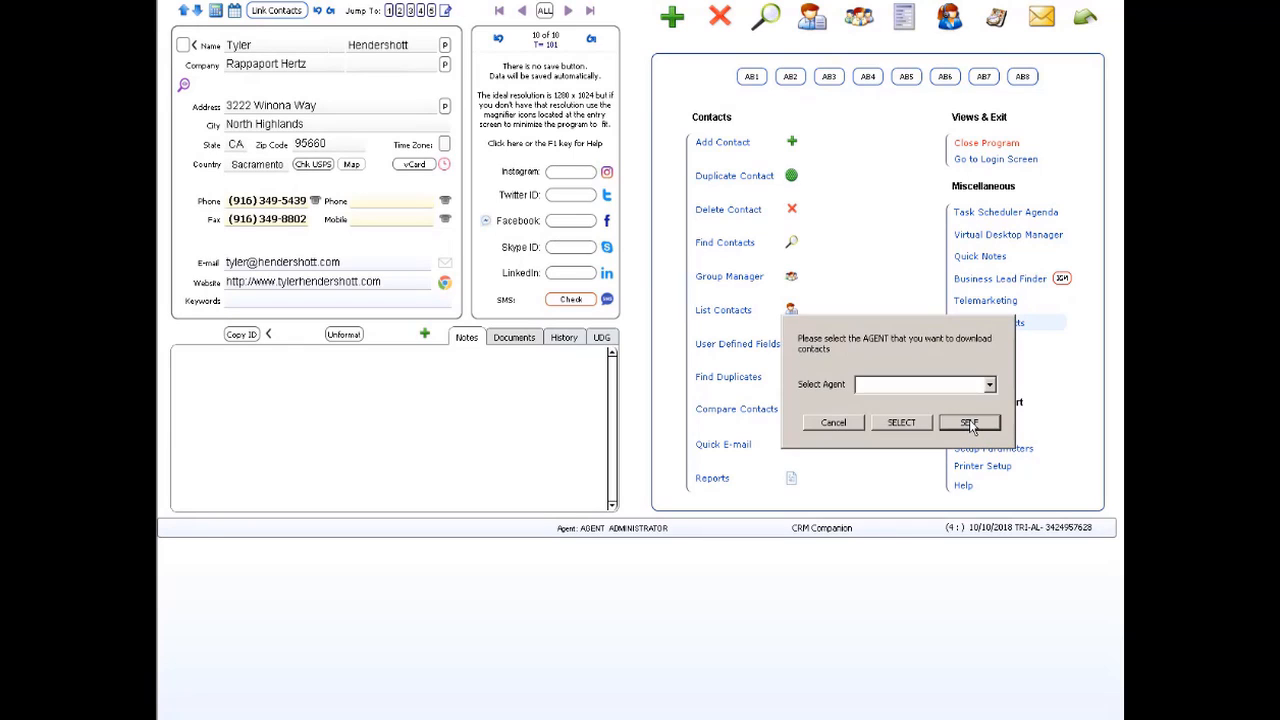
{"action": "left_click", "coordinate": [970, 421]}
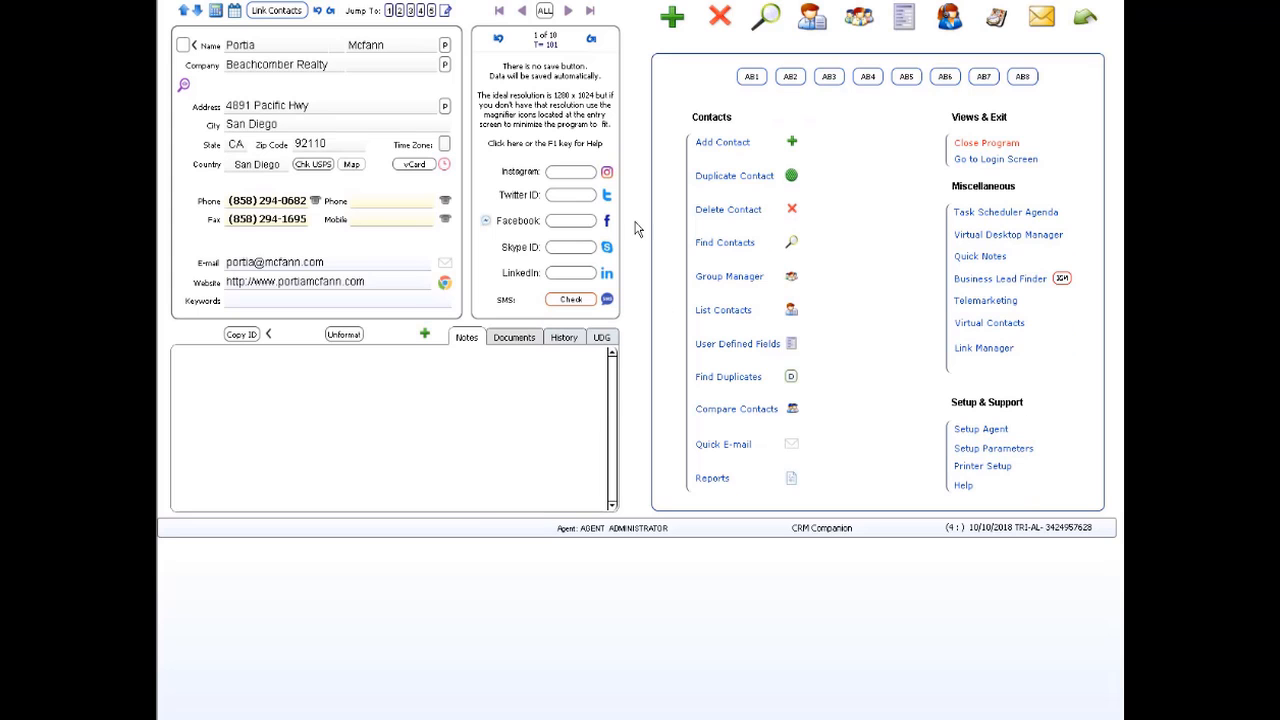
{"action": "left_click", "coordinate": [590, 11]}
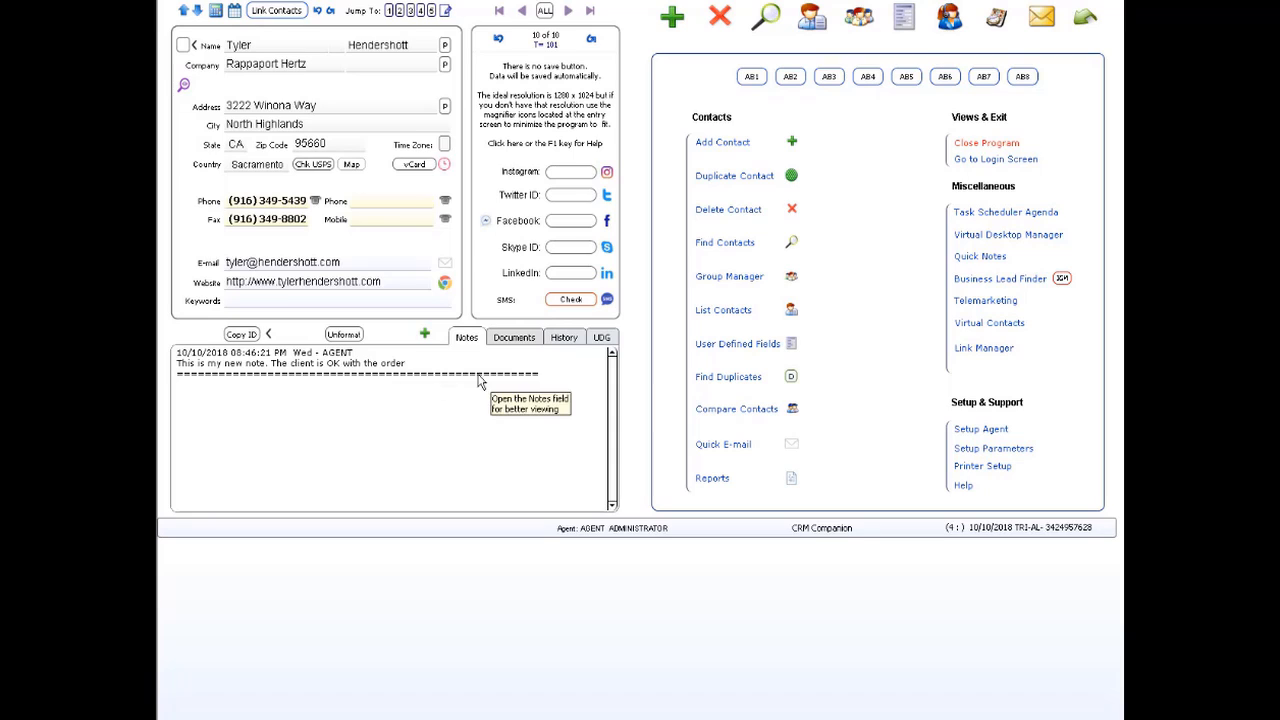
View the Virtual Contacts page for the current agent's own ID in the internal browser, and return to the contact record.
{"action": "left_click", "coordinate": [975, 326]}
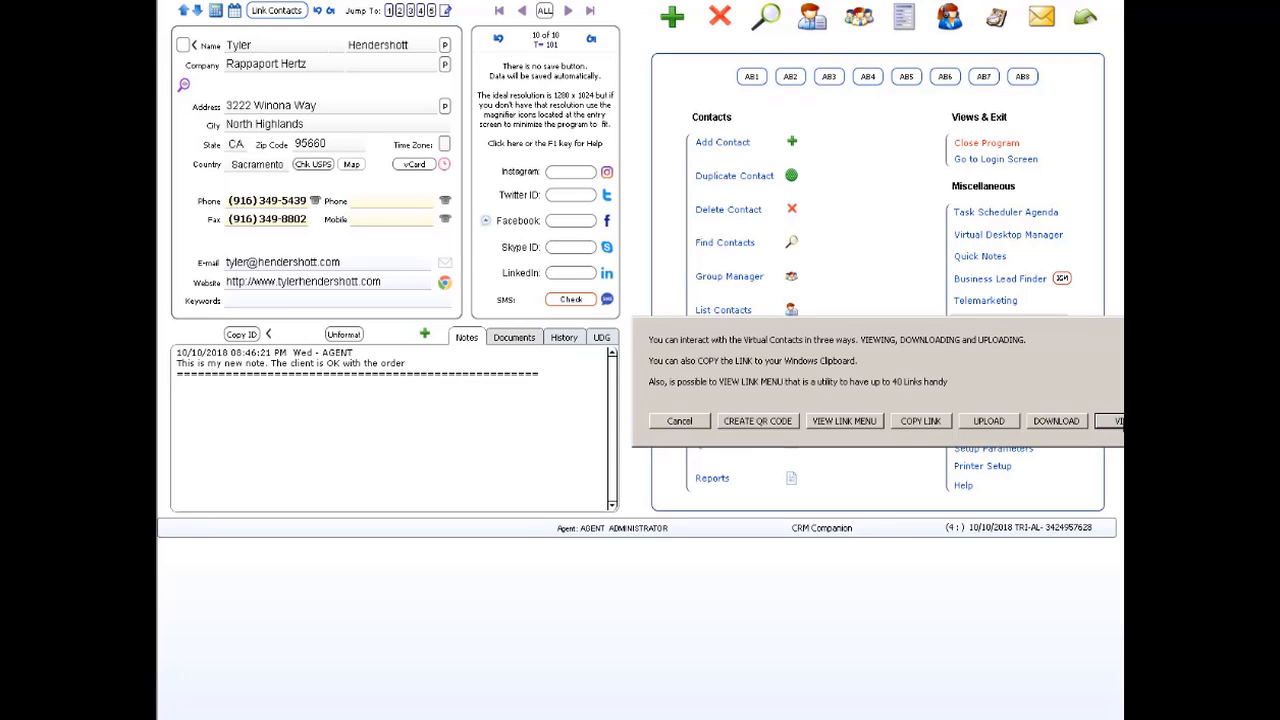
{"action": "left_click", "coordinate": [1118, 421]}
{"action": "left_click", "coordinate": [969, 414]}
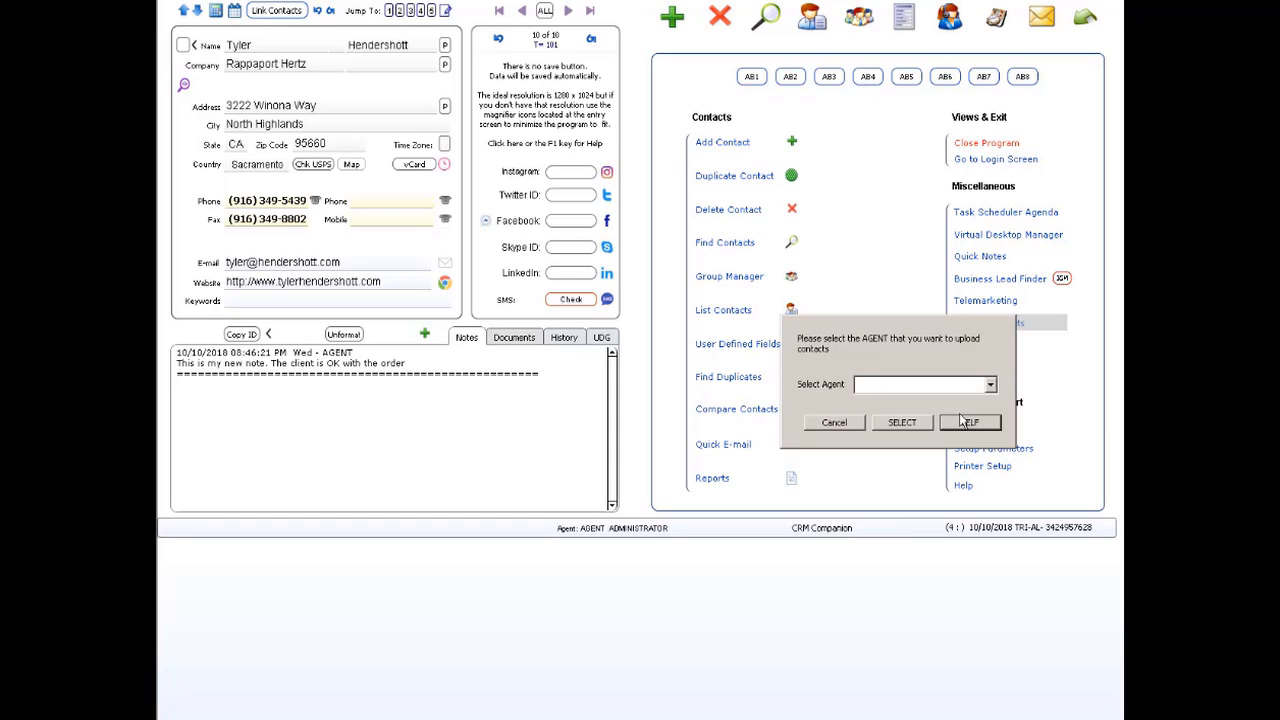
{"action": "left_click", "coordinate": [967, 424]}
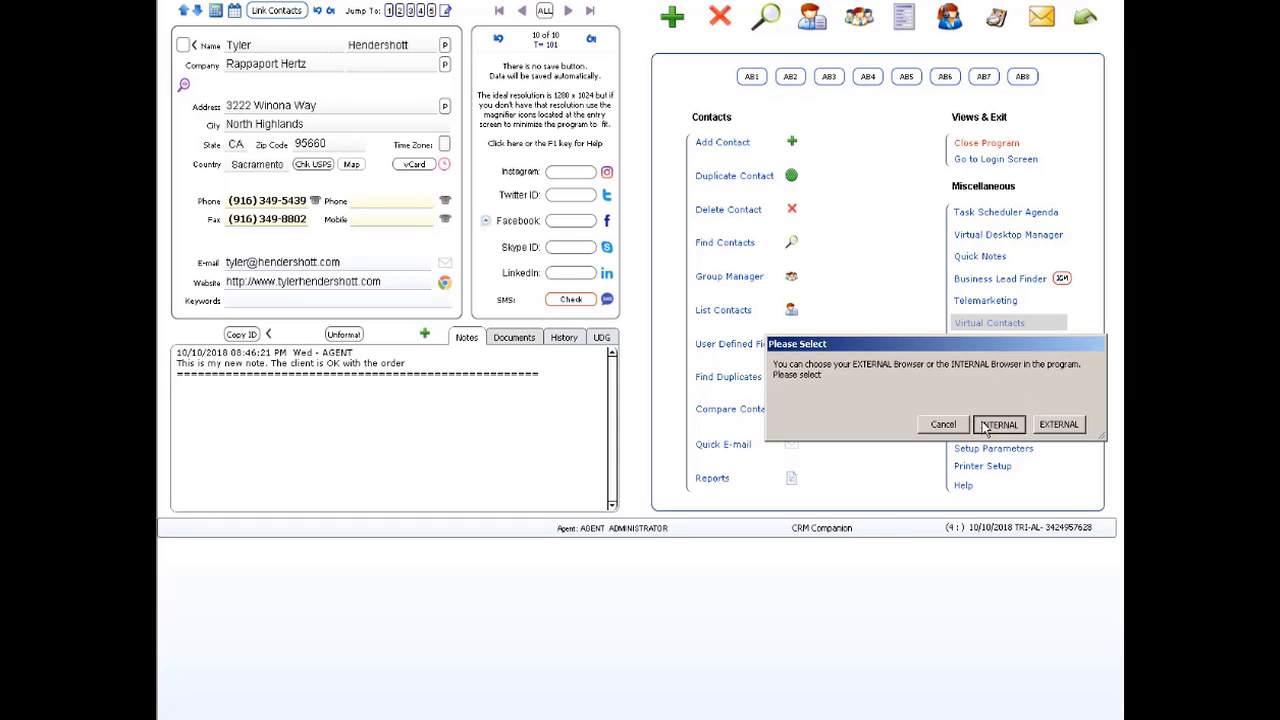
{"action": "left_click", "coordinate": [986, 427]}
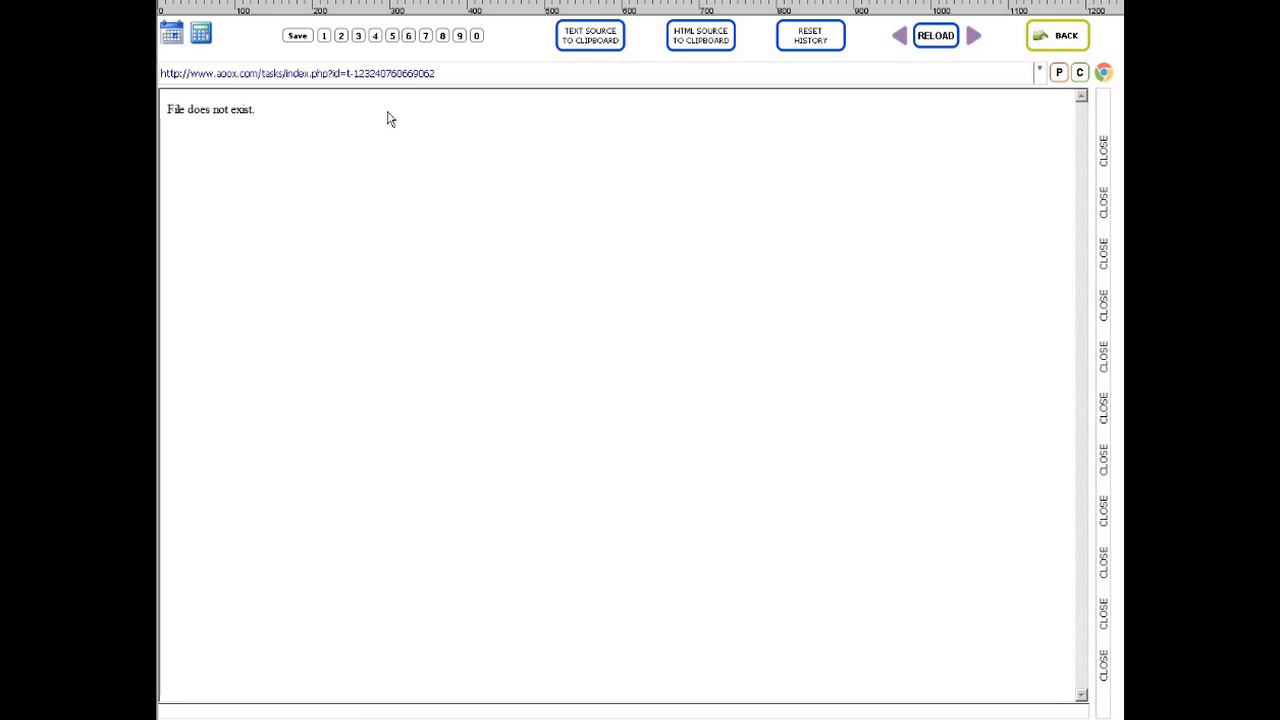
{"action": "left_click", "coordinate": [1065, 37]}
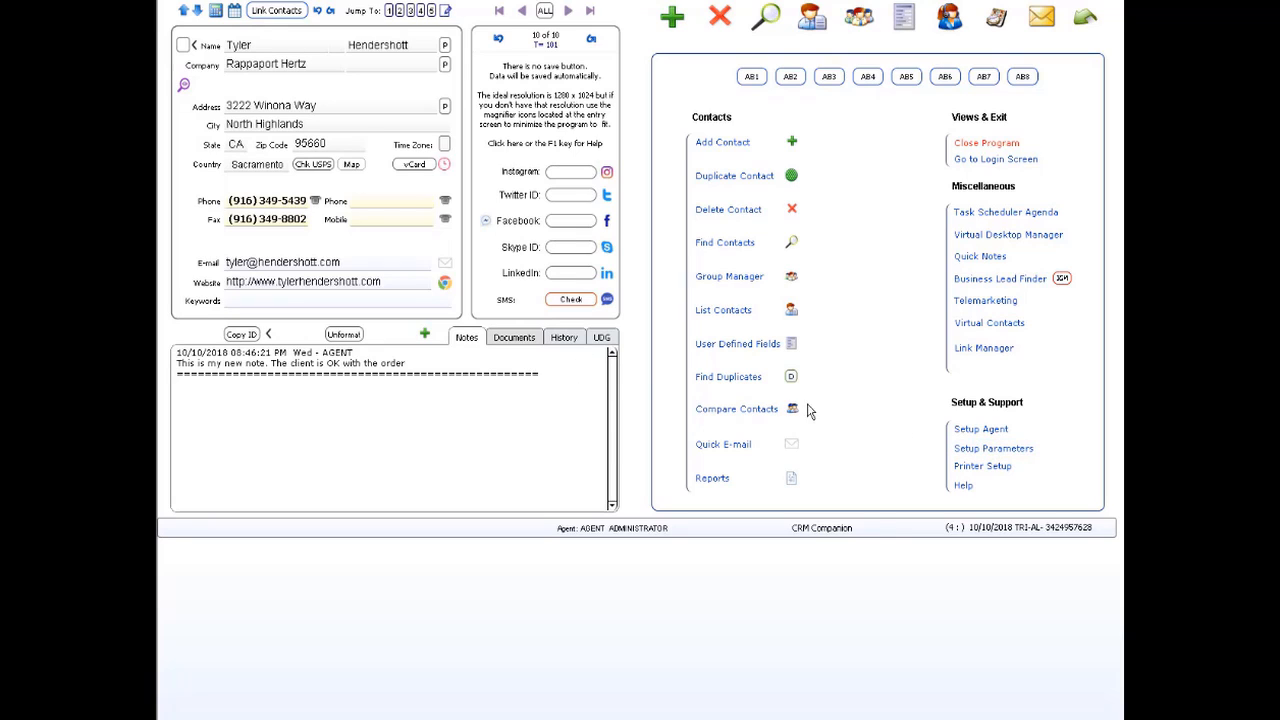
Examine the FTP coordinates for Virtual Contacts in the setup parameters and return to the contacts.
{"action": "left_click", "coordinate": [1005, 448]}
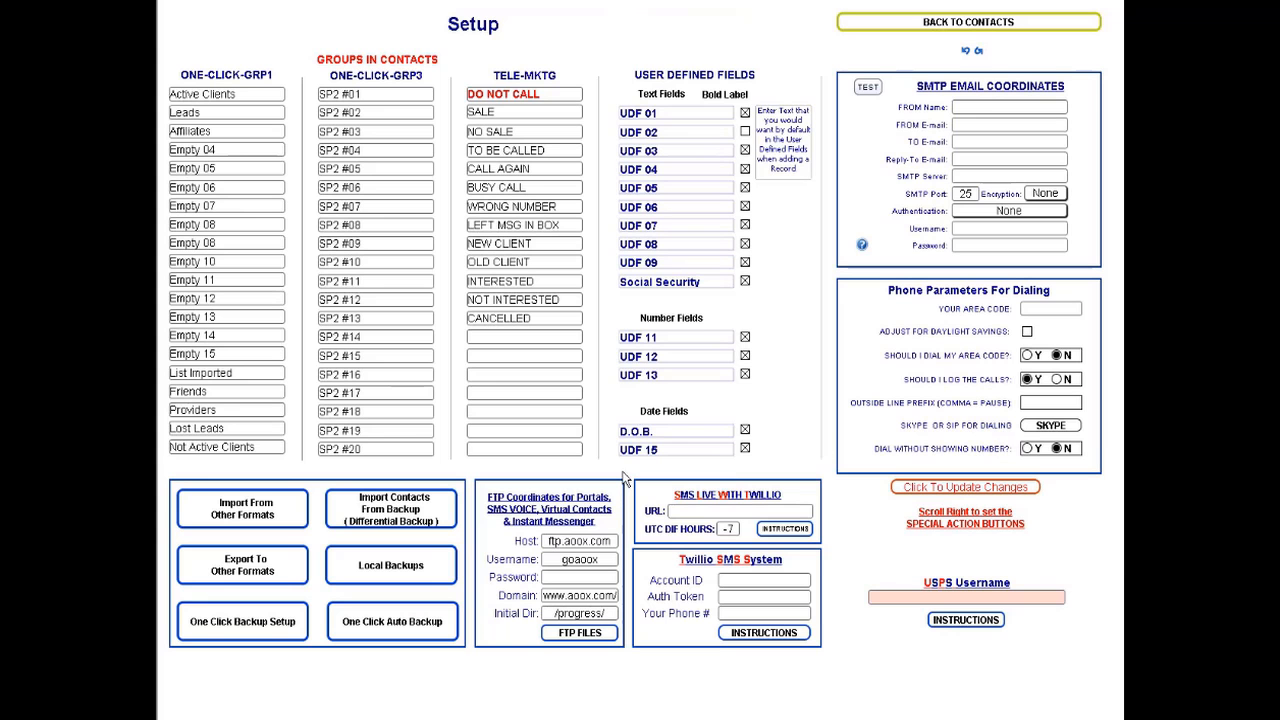
{"action": "left_click", "coordinate": [1062, 26]}
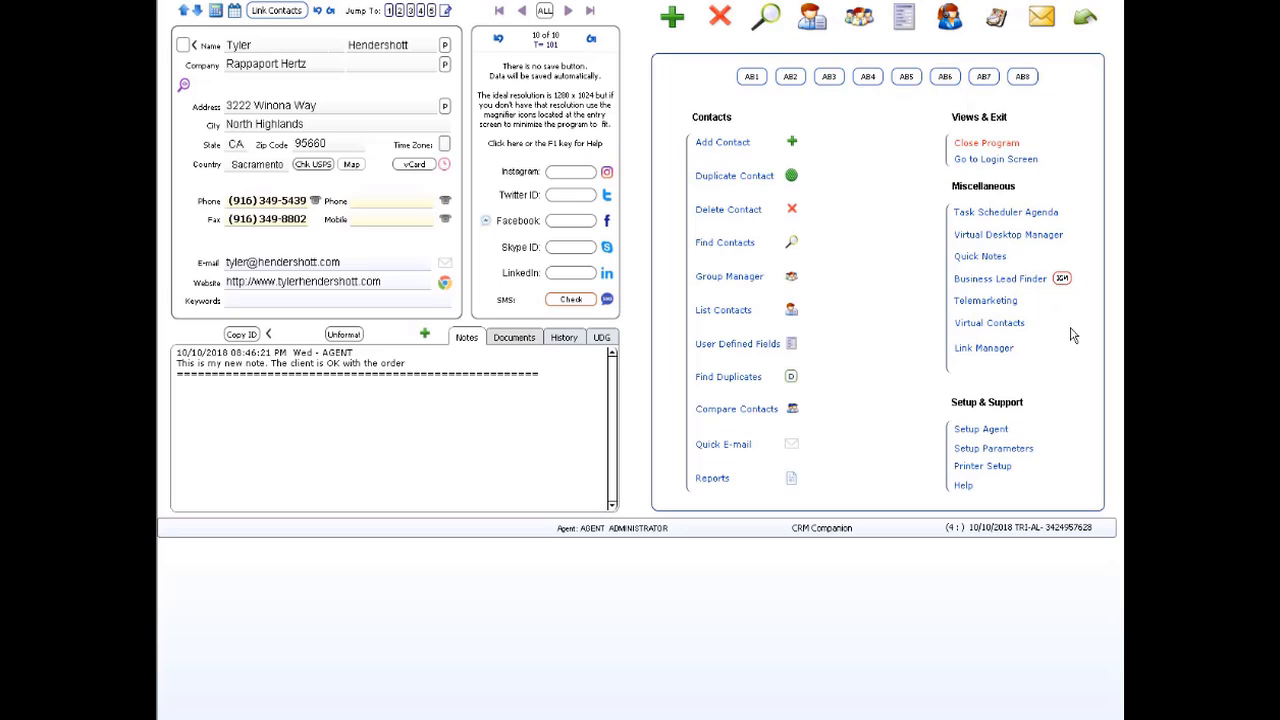